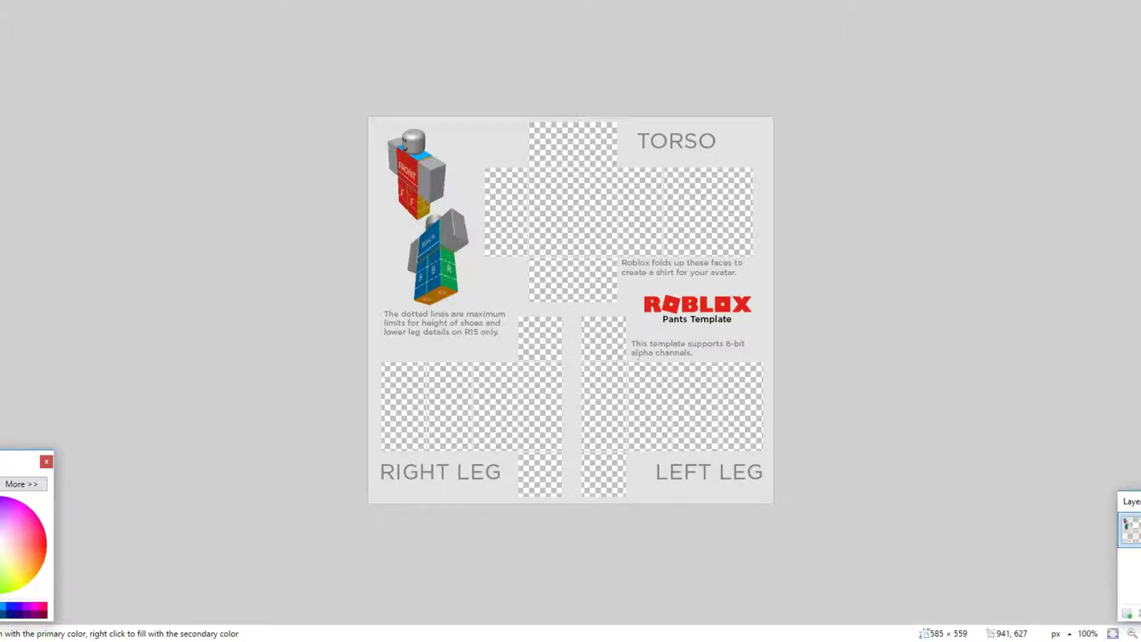
Fill all six torso panels and the top square of each leg with blue
left_click(510, 229)
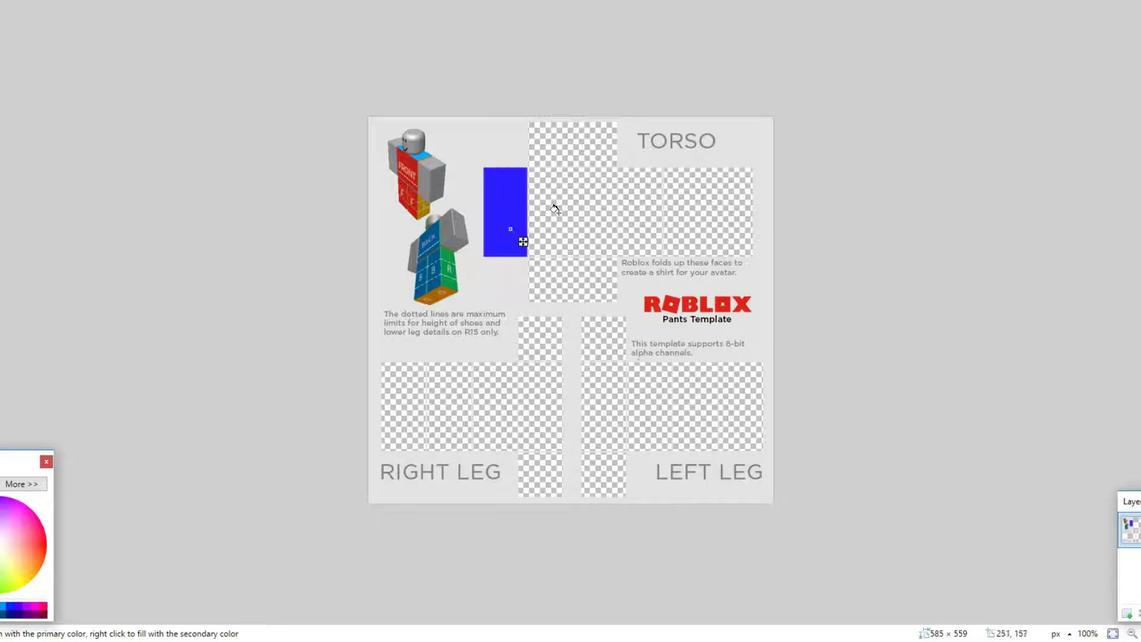
left_click(555, 209)
left_click(573, 149)
left_click(571, 281)
left_click(643, 221)
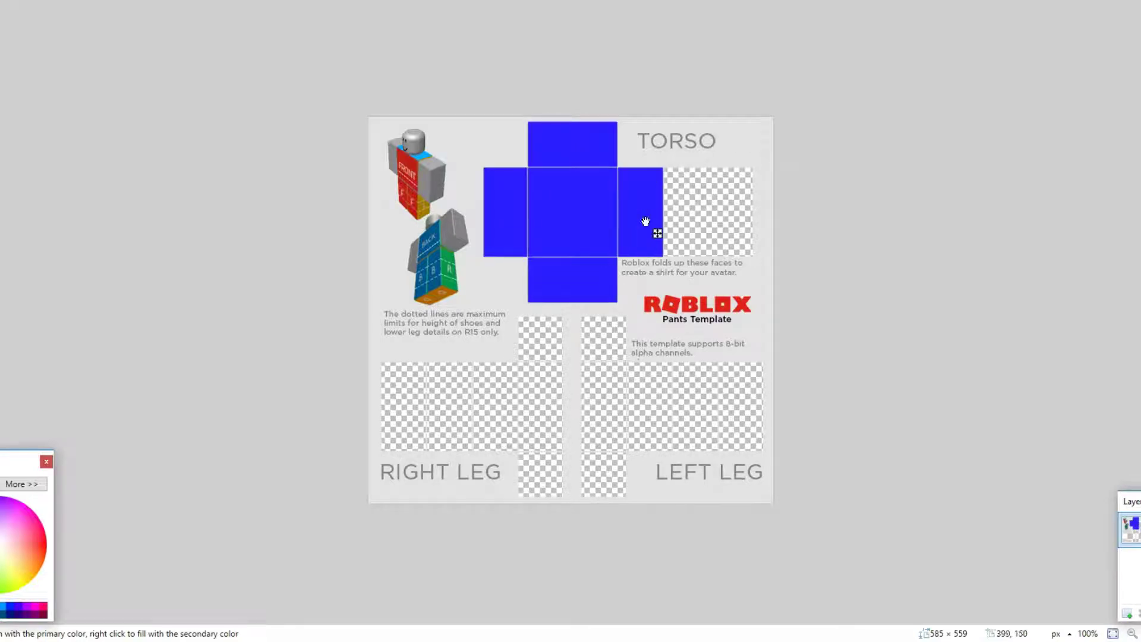
left_click(698, 216)
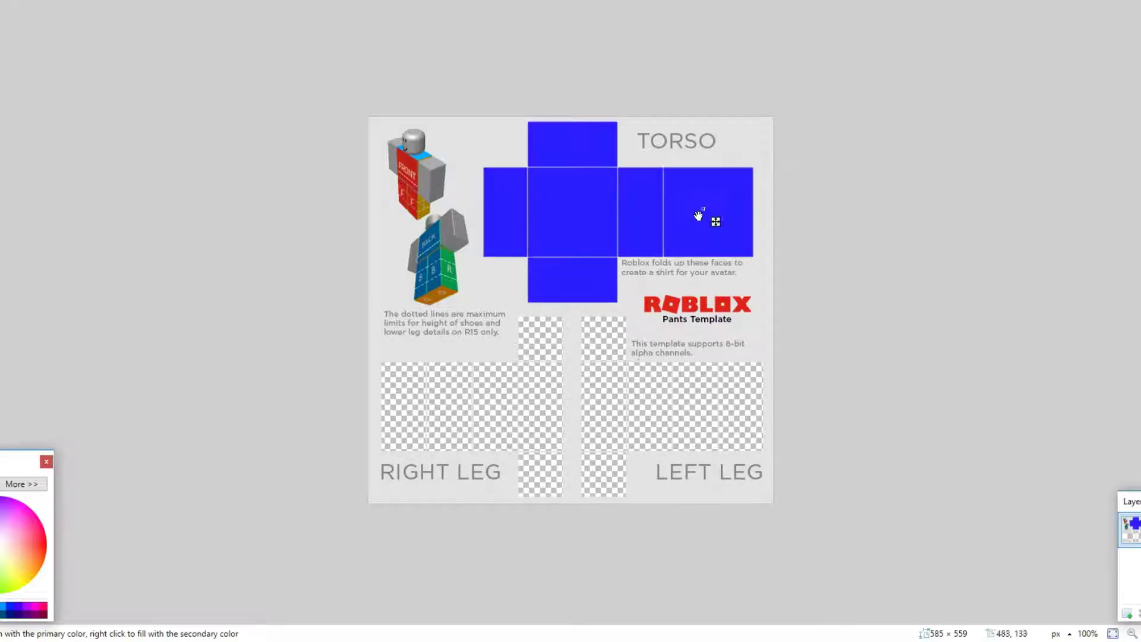
left_click(542, 334)
left_click(618, 340)
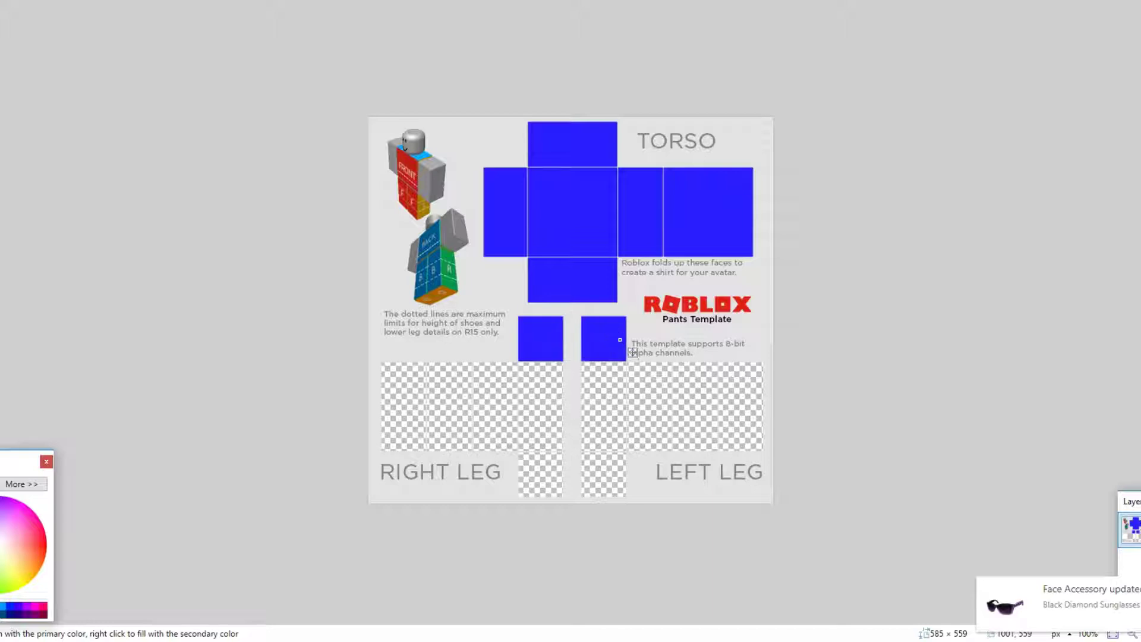
Draw a near-horizontal blue line about 602 px long across the full template, through the lower half of both legs' side panels
key("o")
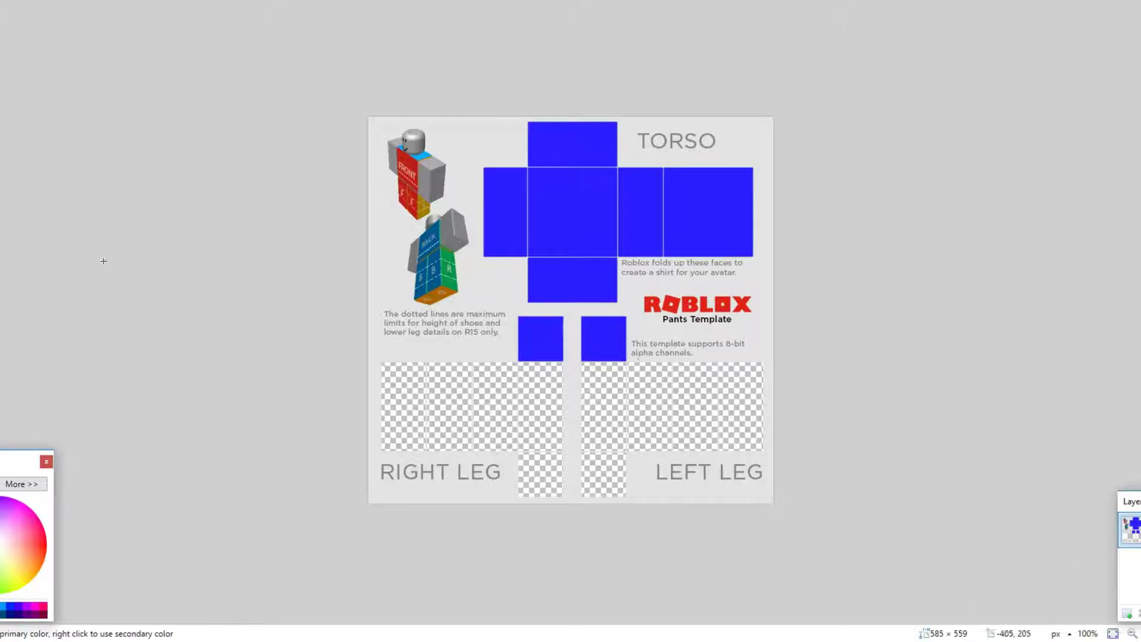
key("ctrl+plus")
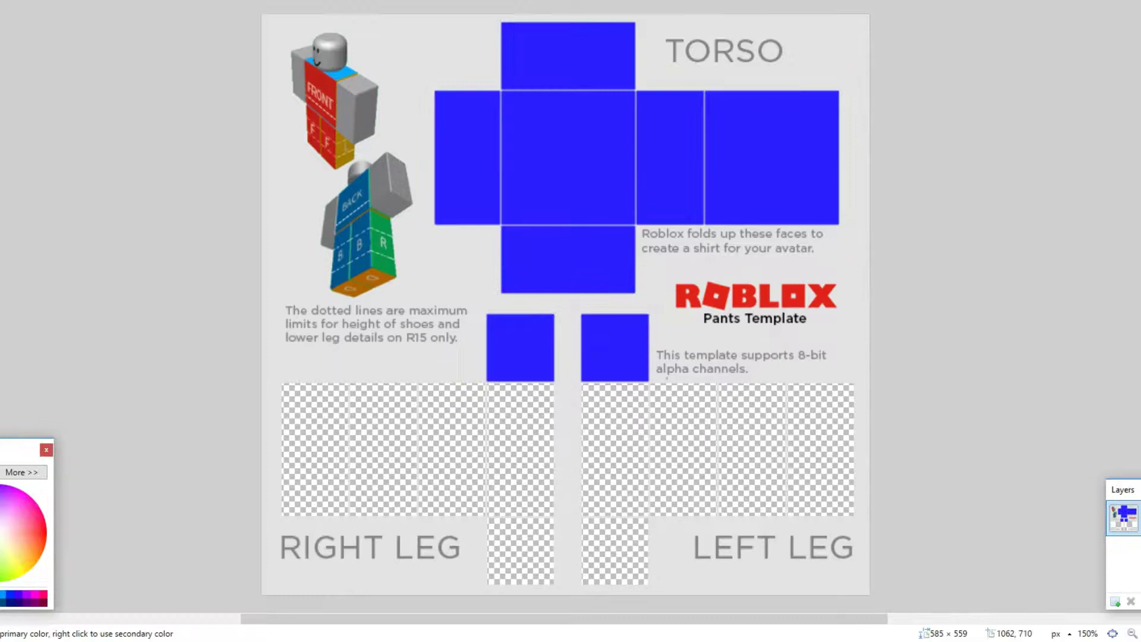
scroll(554, 430, "down", 2)
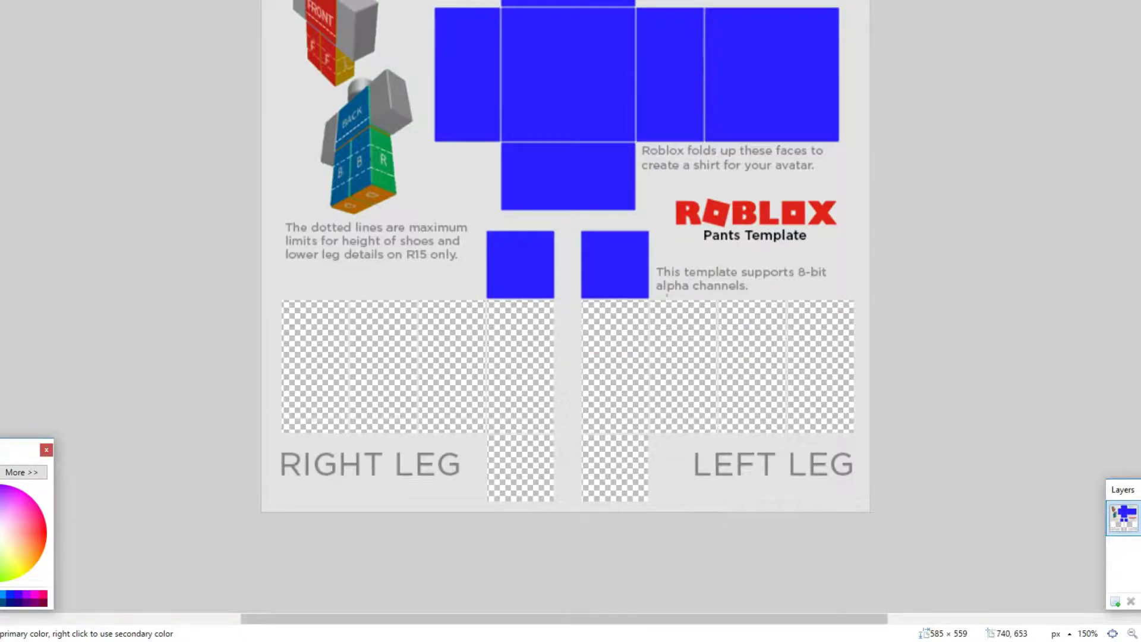
key("ctrl+plus")
key("ctrl+plus")
key("ctrl+plus")
left_click_drag(579, 619, 432, 620)
scroll(327, 402, "down", 2)
scroll(322, 356, "up", 3)
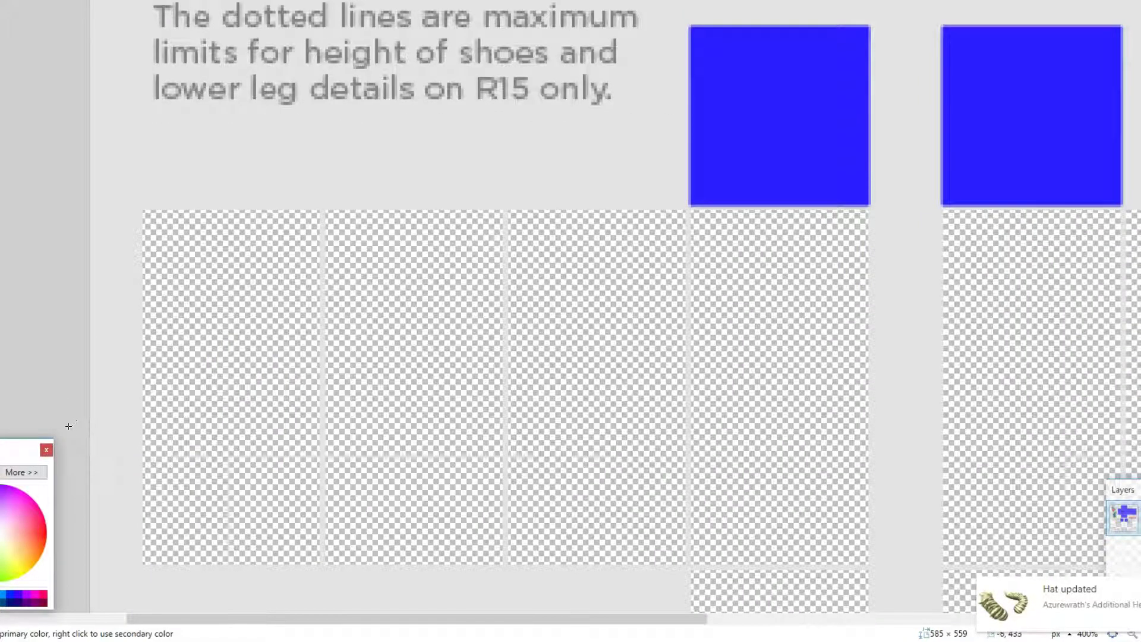
left_click_drag(68, 426, 1138, 430)
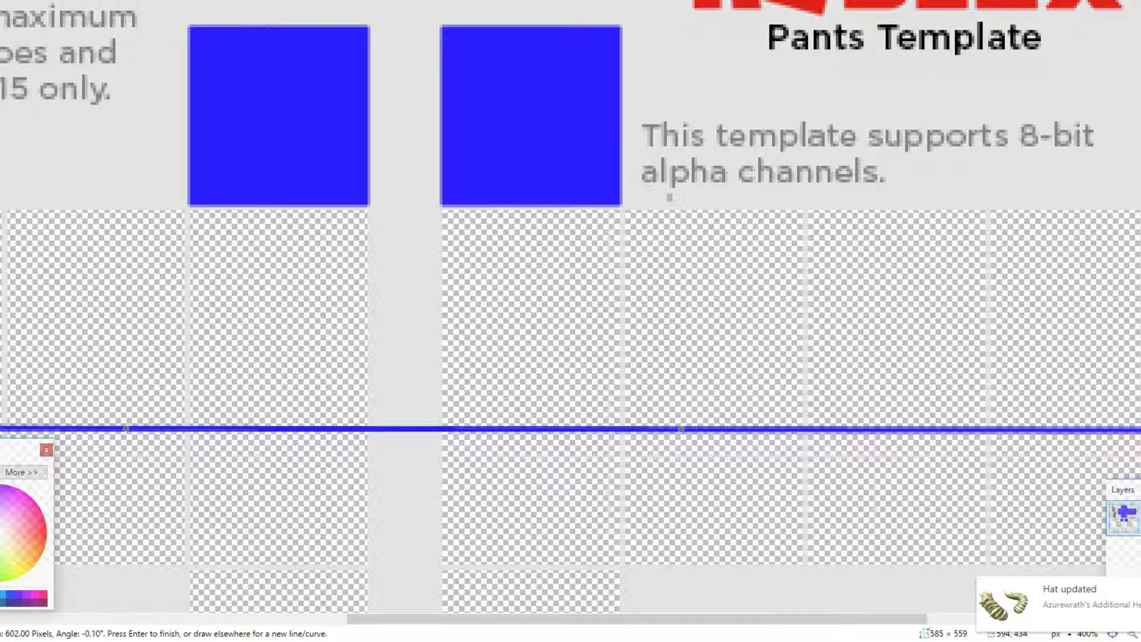
key("Return")
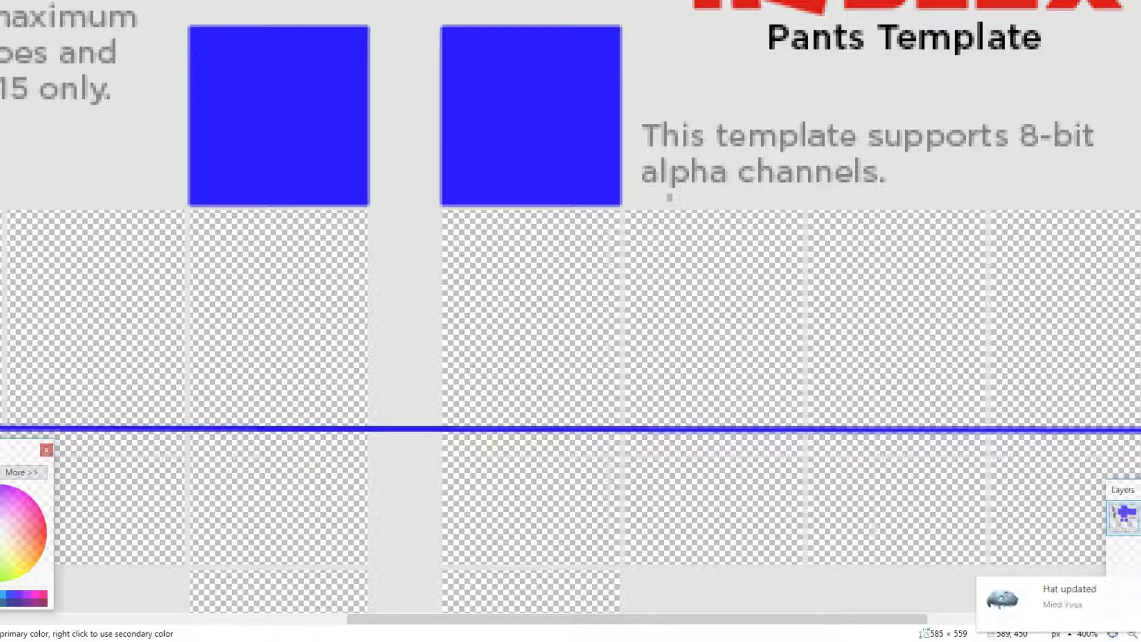
Fill the eight right and left leg panels above the dividing line with blue
key("ctrl+minus")
key("ctrl+minus")
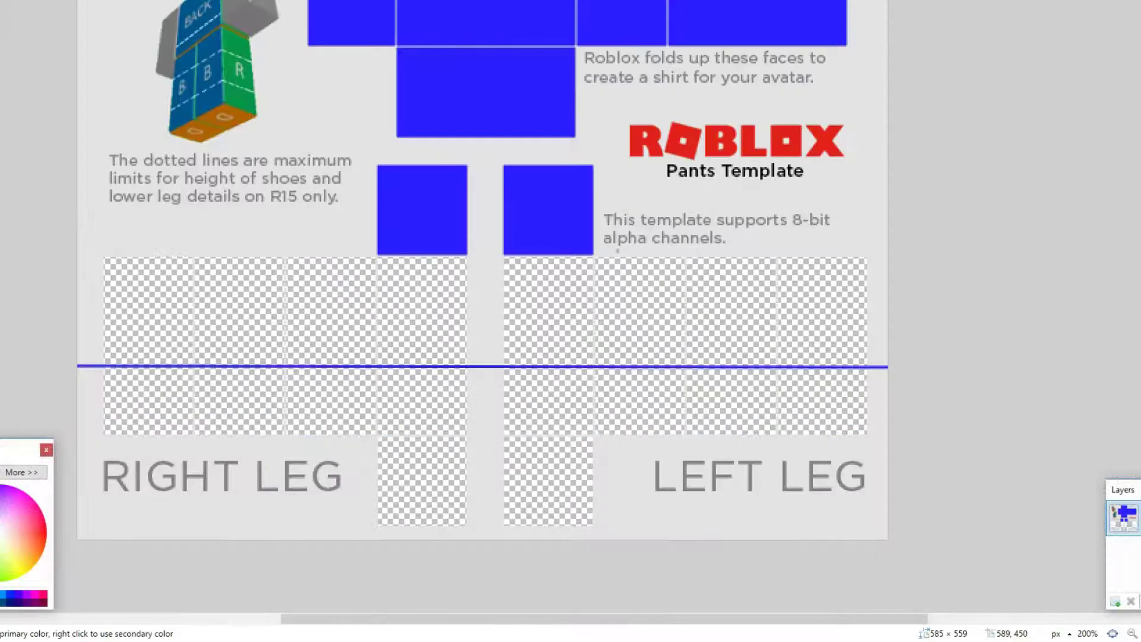
key("f")
left_click(152, 304)
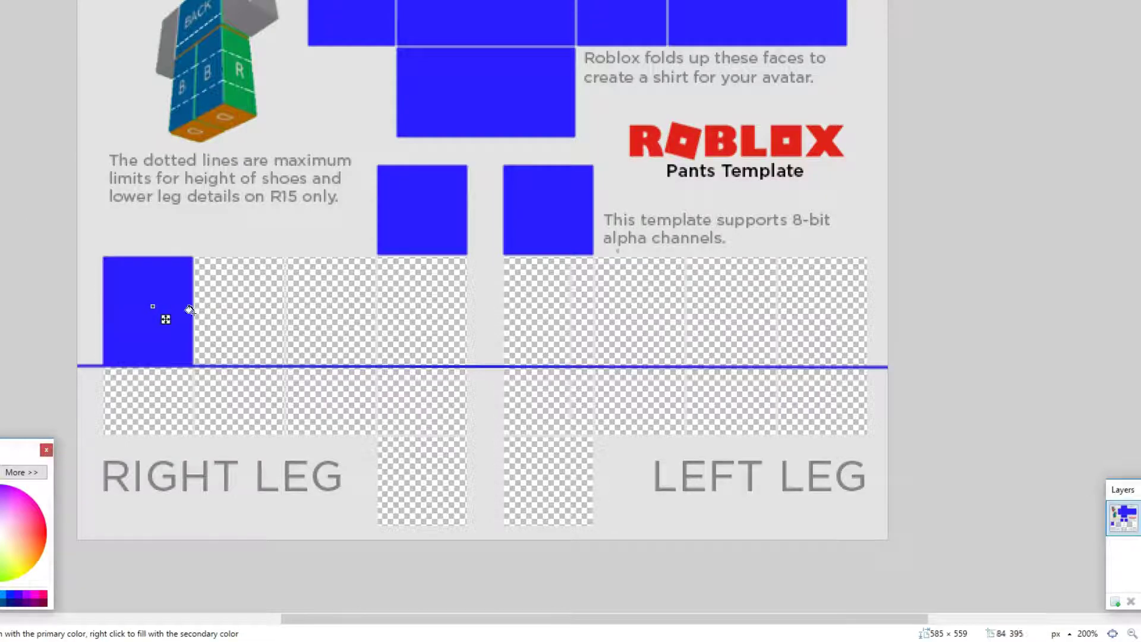
left_click(221, 308)
left_click(325, 304)
left_click(426, 302)
left_click(550, 303)
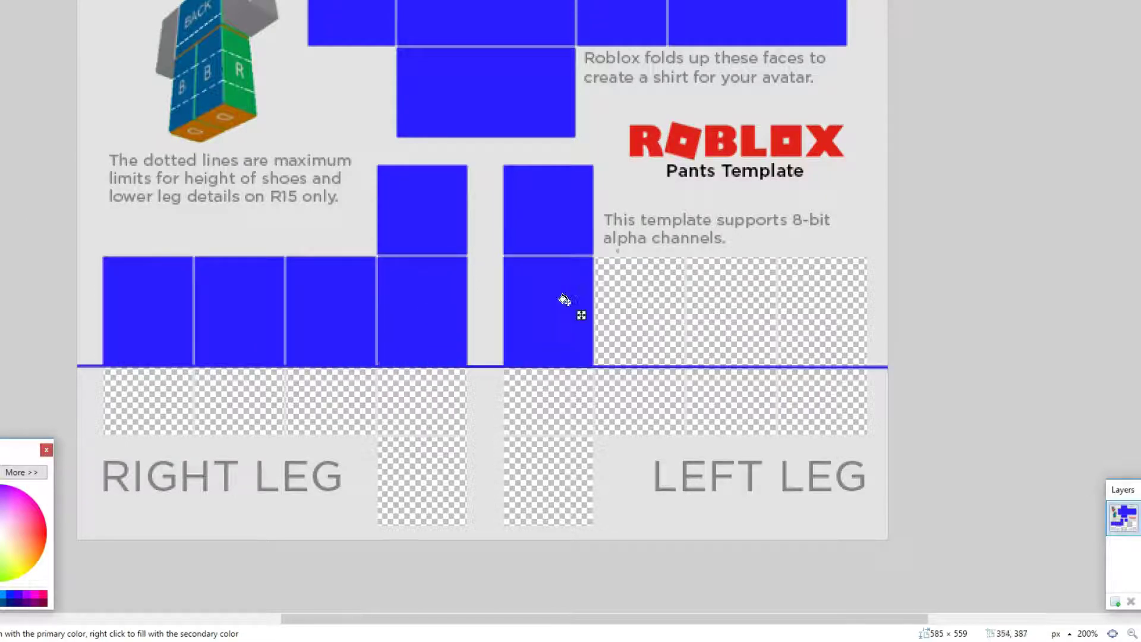
left_click(621, 306)
left_click(727, 304)
left_click(829, 314)
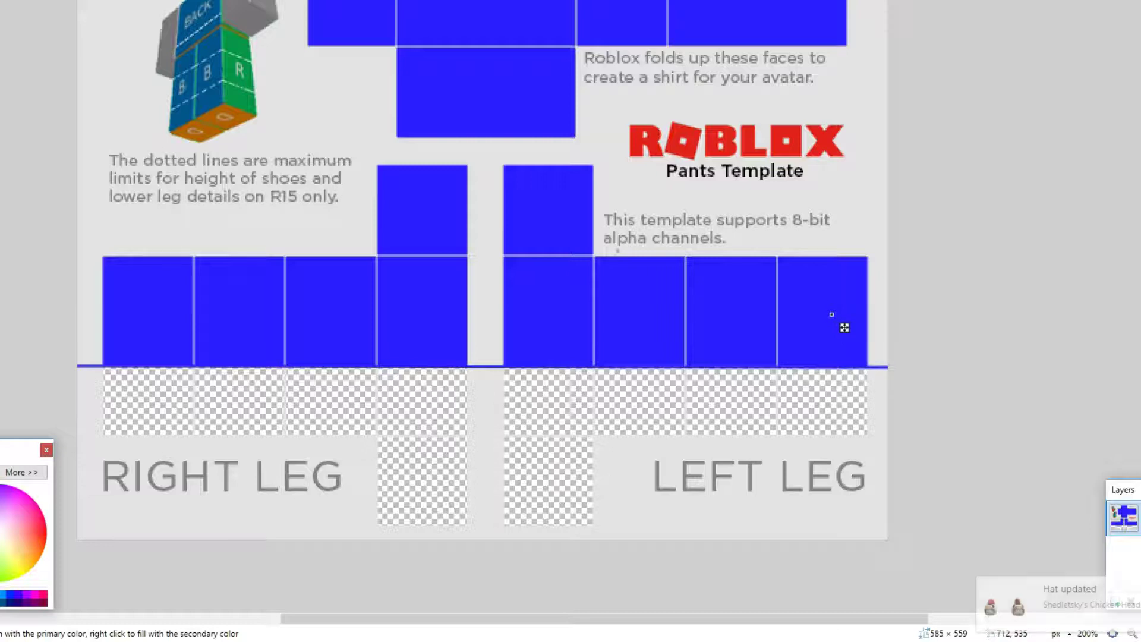
scroll(844, 327, "down", 5)
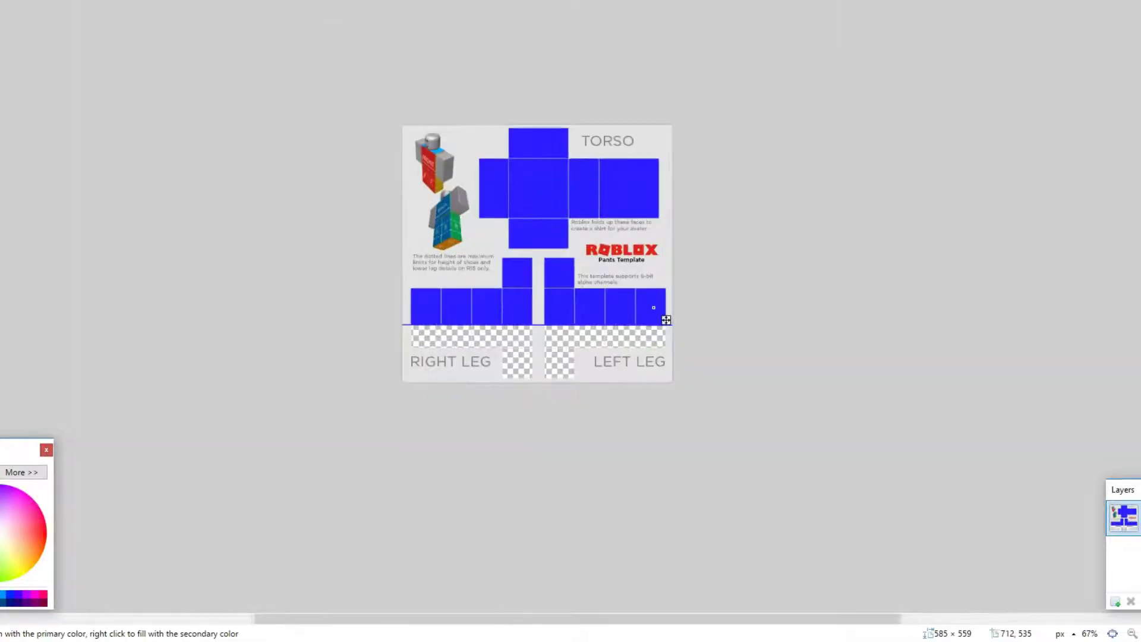
key("ctrl+shift+d")
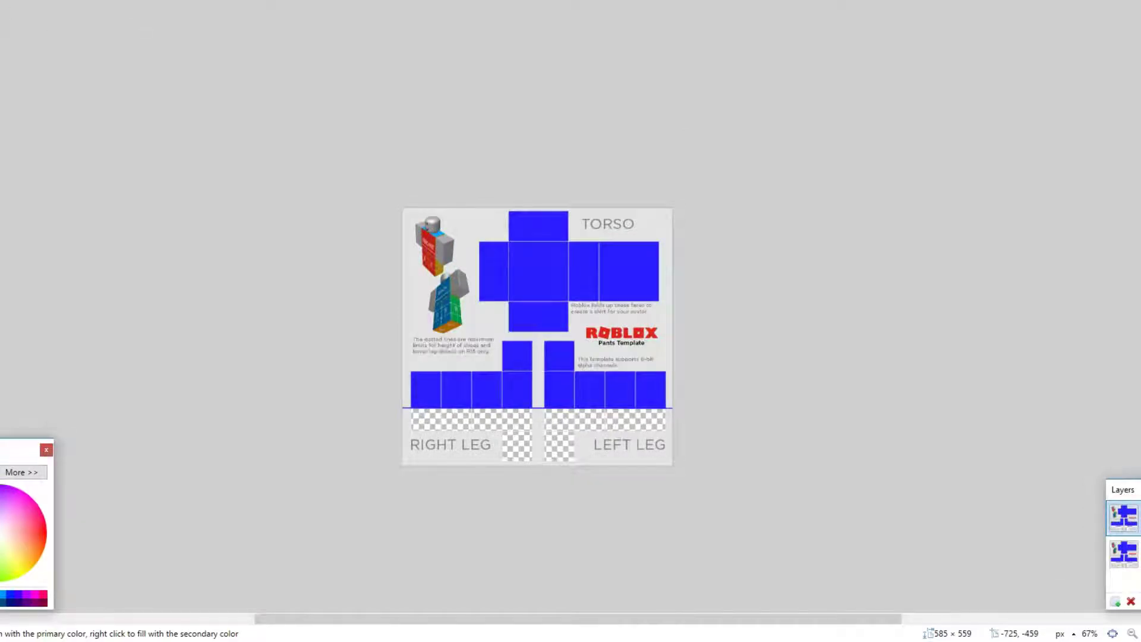
left_click(1131, 601)
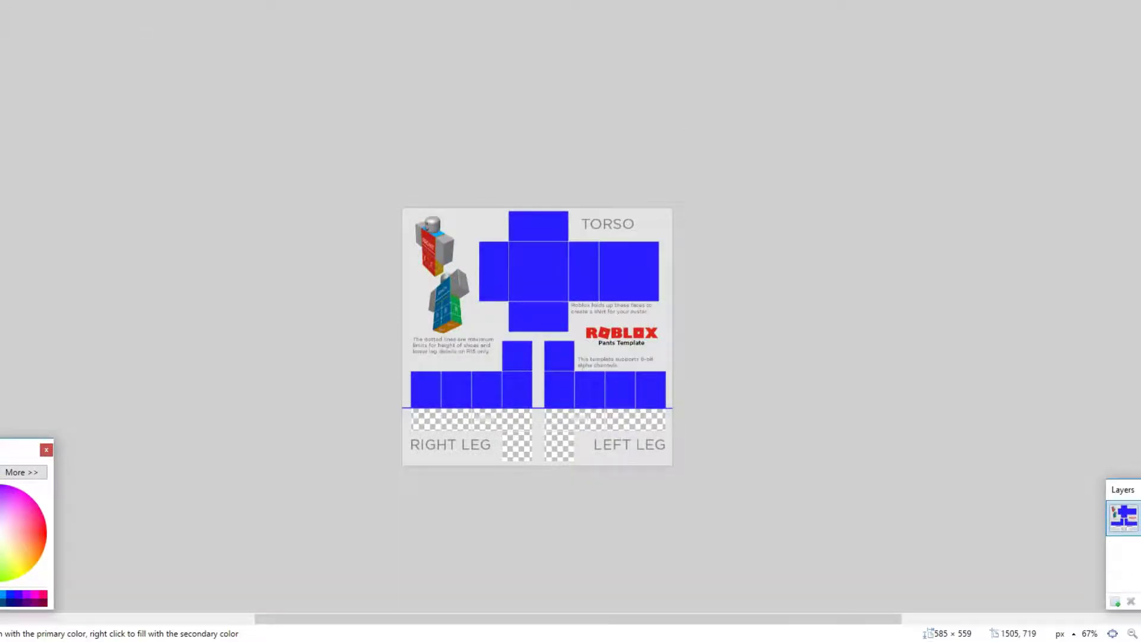
key("ctrl+0")
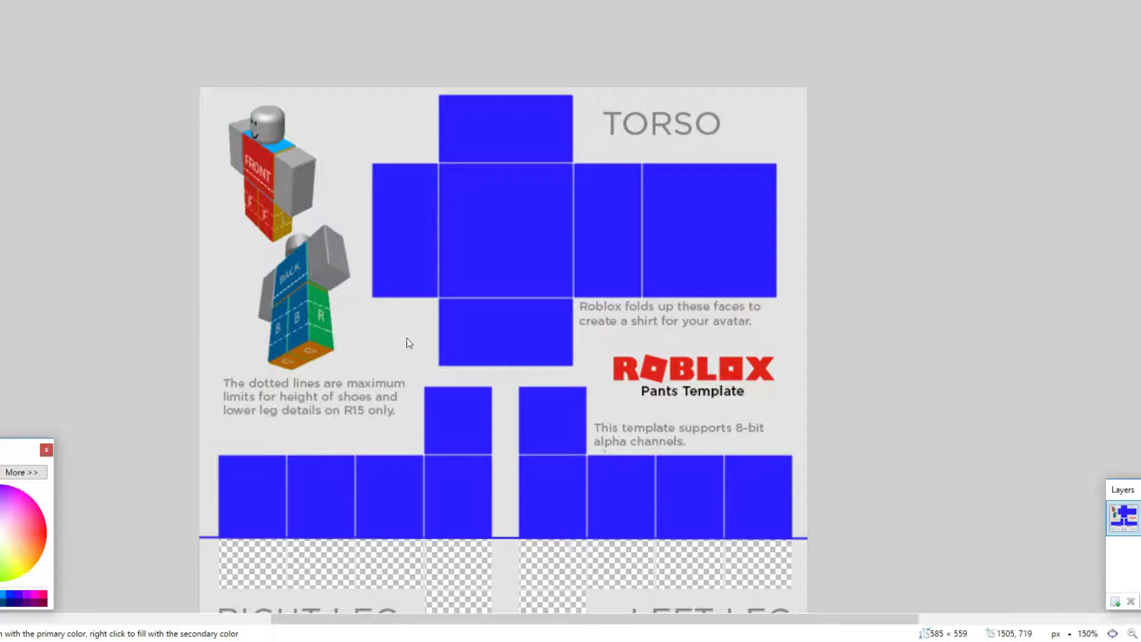
Add a new layer and place the black text "S" in the upper right corner of the central torso panel
left_click(1115, 601)
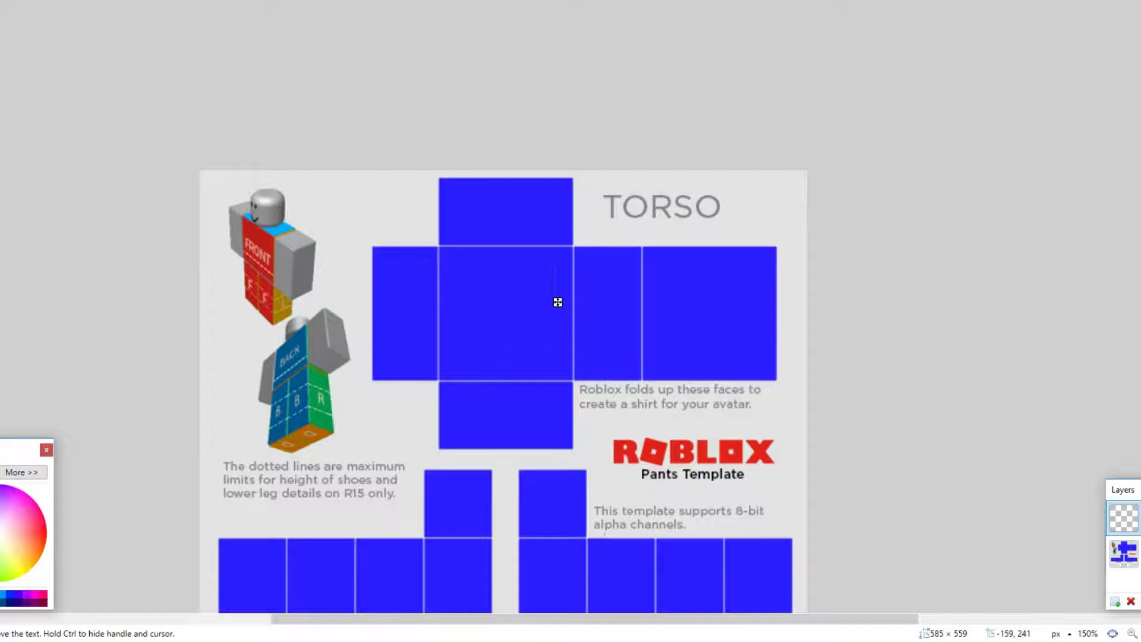
type("S")
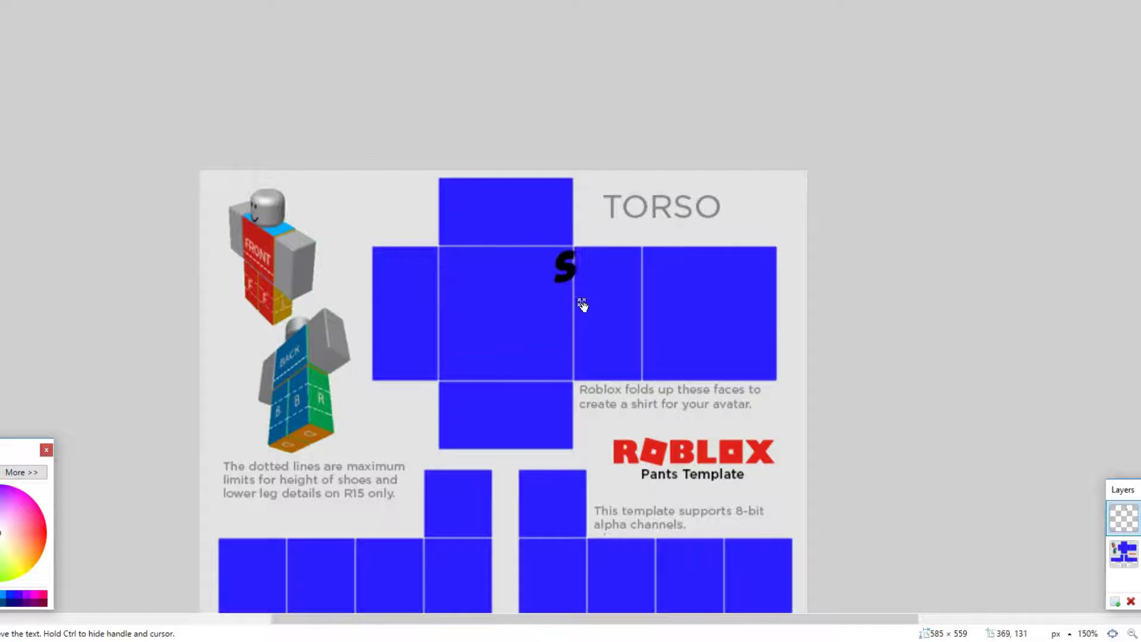
left_click_drag(581, 305, 566, 322)
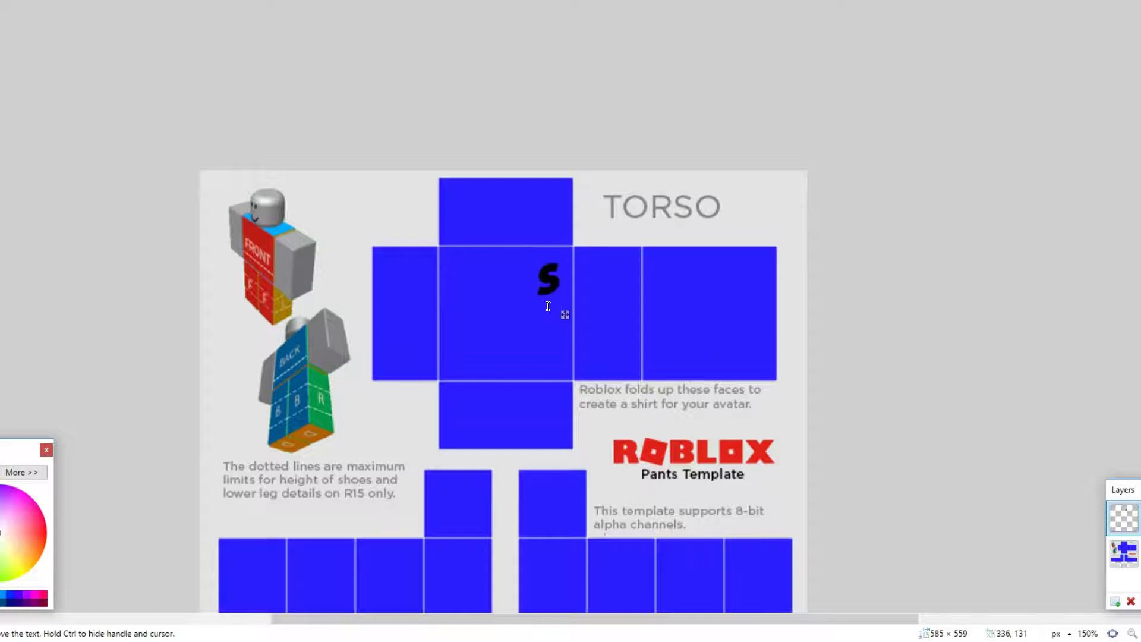
left_click_drag(565, 317, 571, 321)
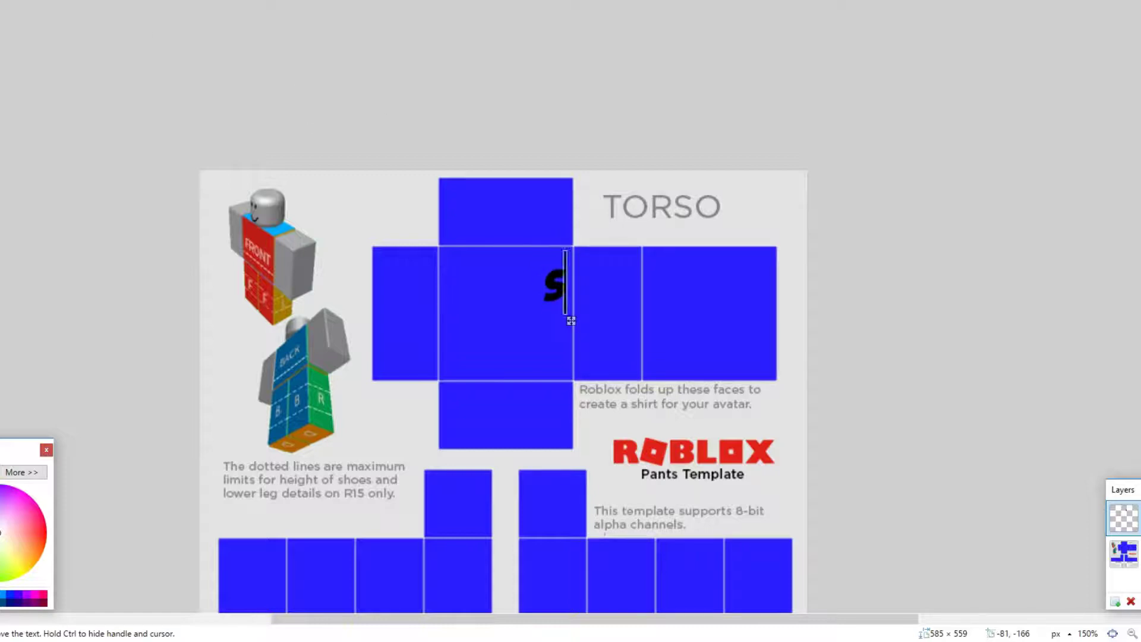
Set the "S" text size to 18 and nudge it closer to the torso panel's upper right corner
left_click(110, 2)
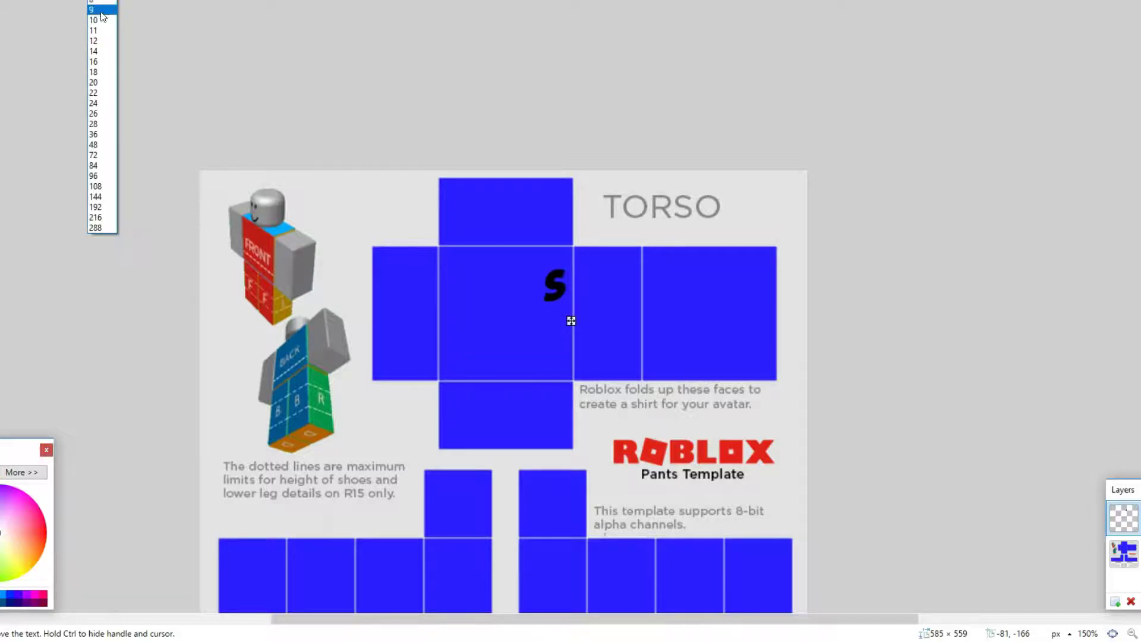
left_click(97, 72)
left_click_drag(570, 316, 572, 313)
Add the text "LIKE" centred on the large torso panel at the far right of the template
left_click(652, 312)
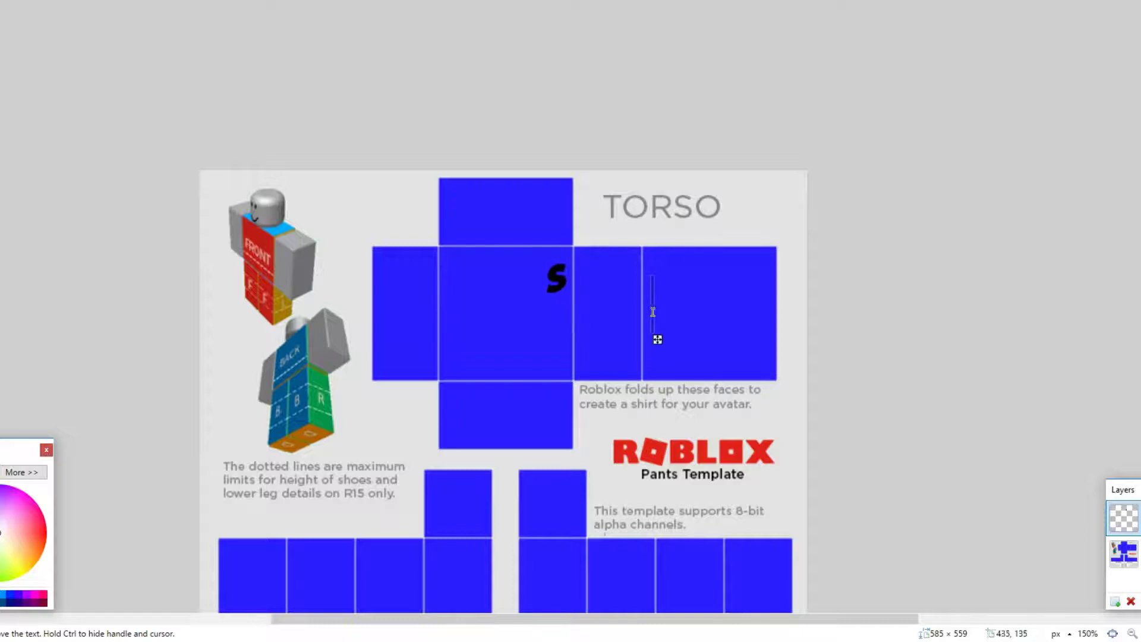
type("LIKE")
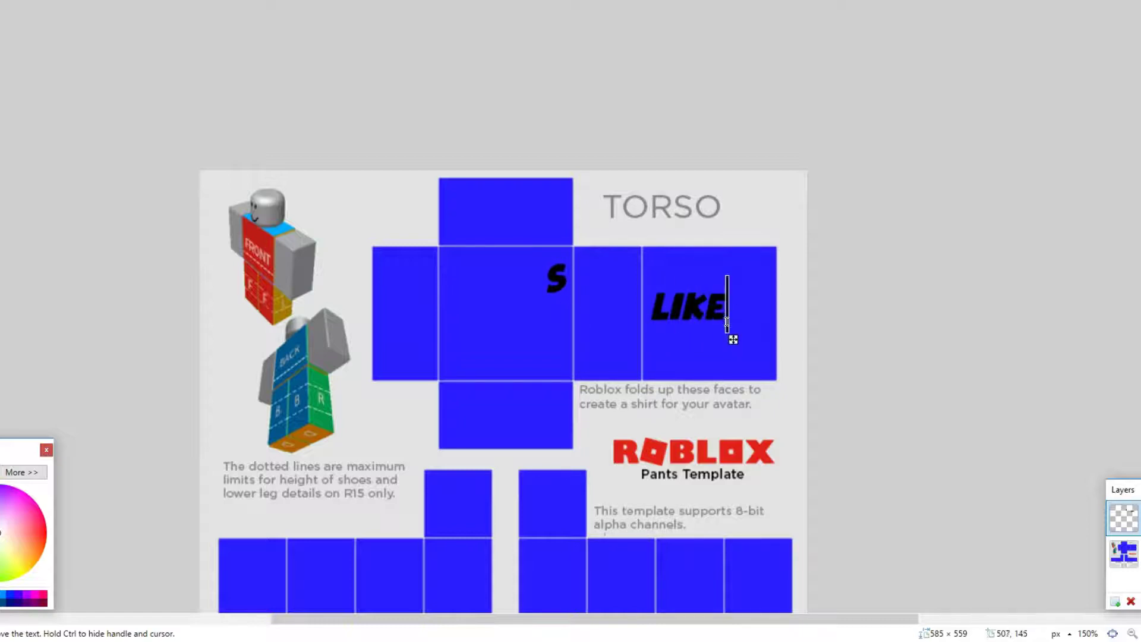
left_click_drag(732, 339, 753, 334)
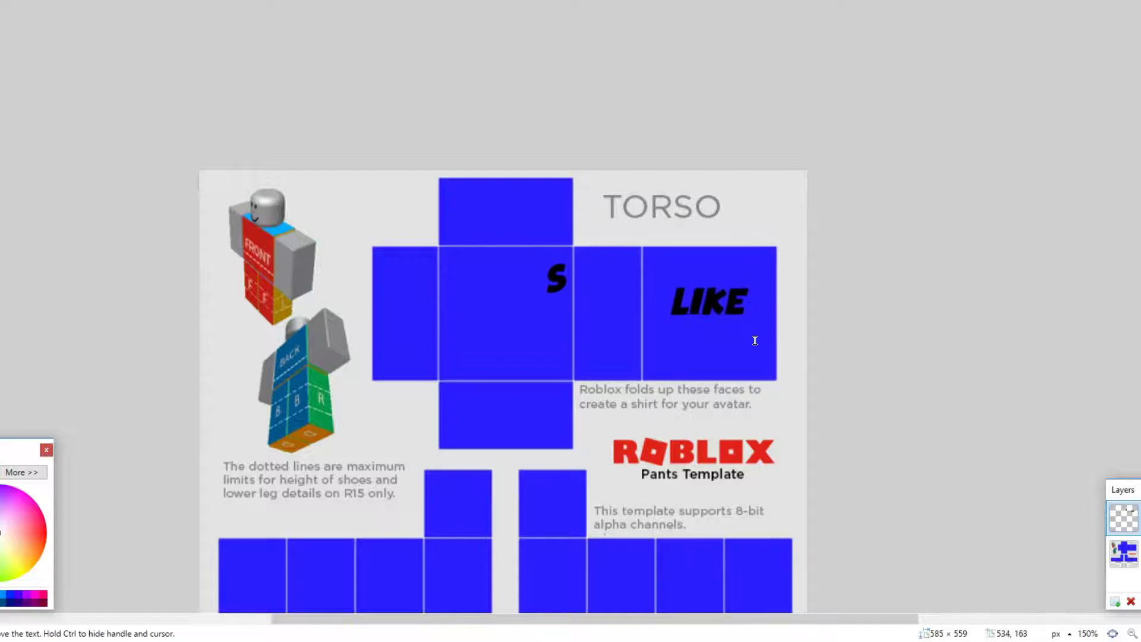
Add the text "ME" above and "VIDS" below "LIKE" on the same torso panel
left_click(900, 321)
key("Return")
type("ME")
key("Return")
type("V")
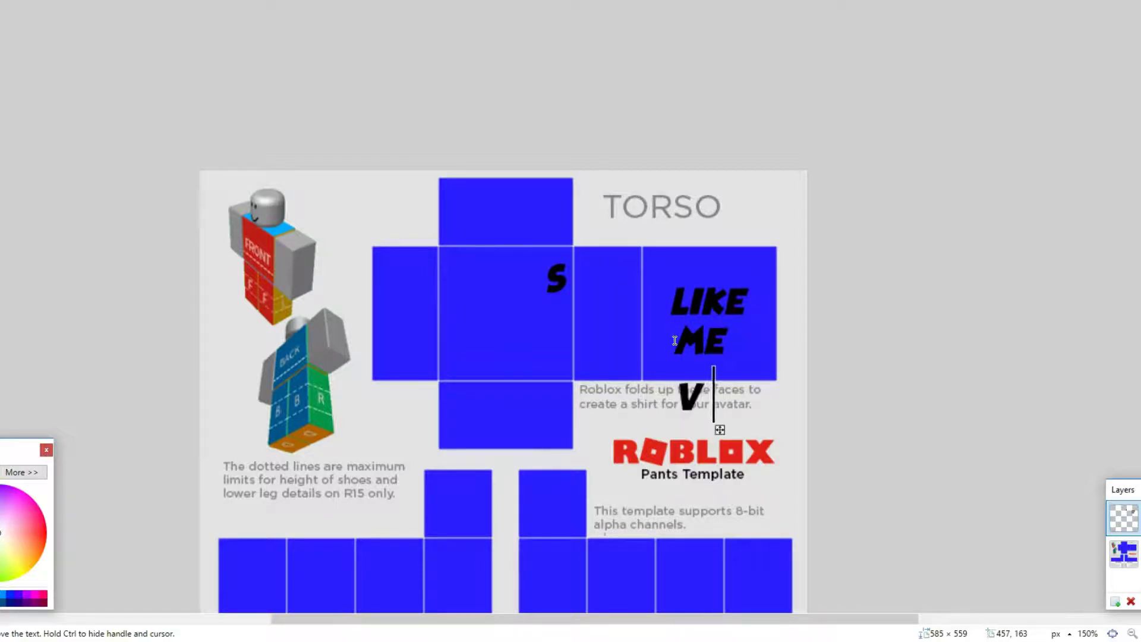
type("IDS")
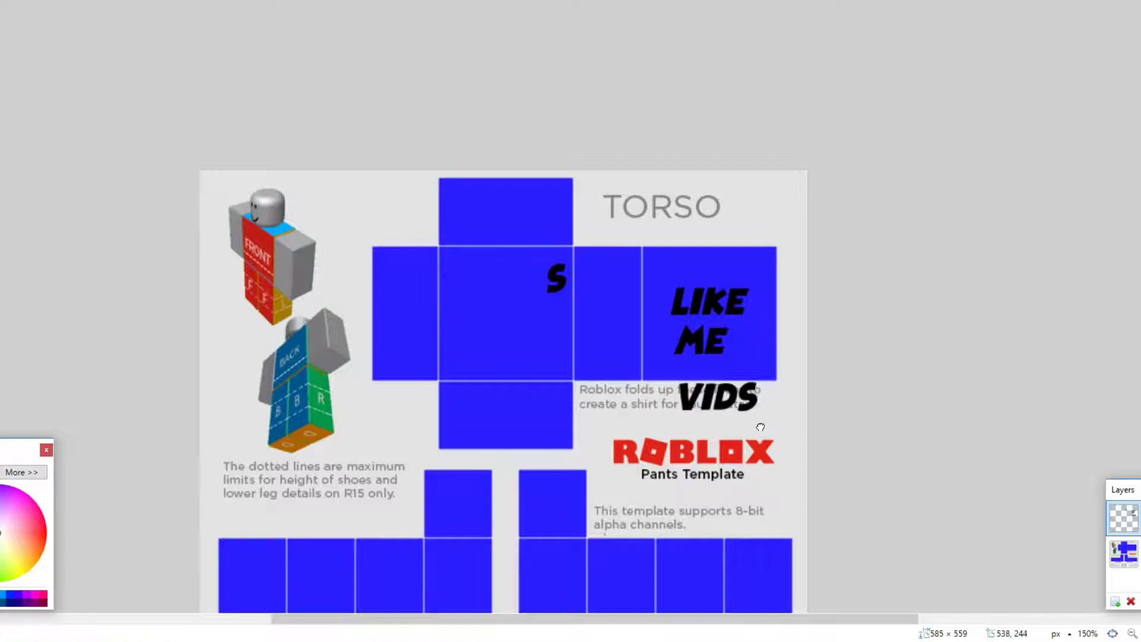
left_click_drag(760, 427, 769, 361)
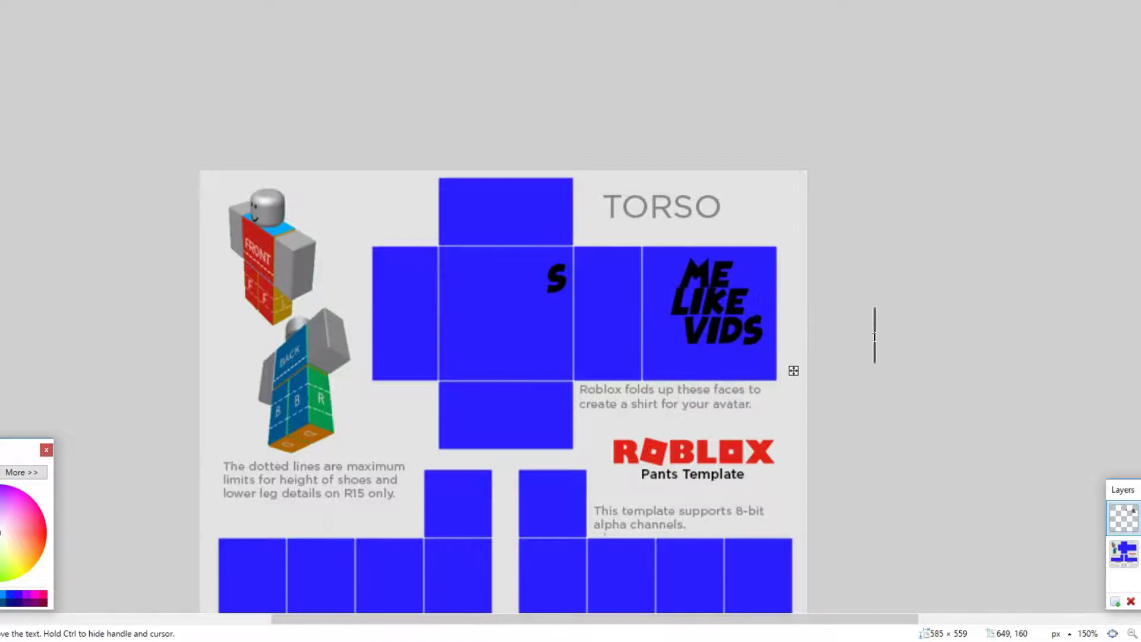
Paste the copied shading template as a new layer over the design and clear the selection
key("ctrl+shift+v")
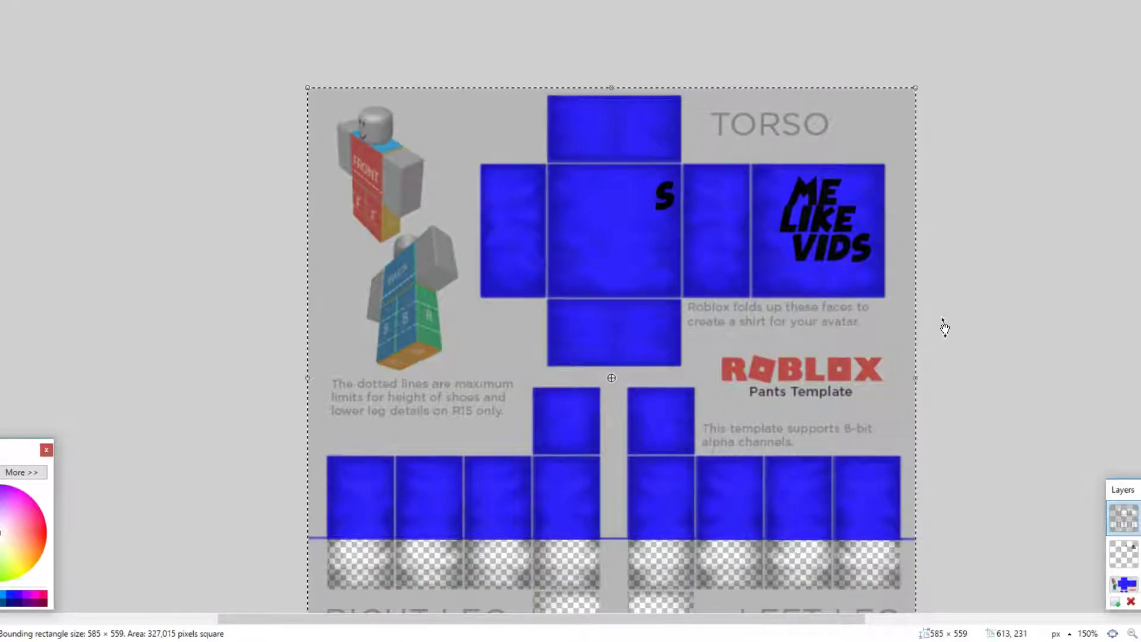
key("ctrl+d")
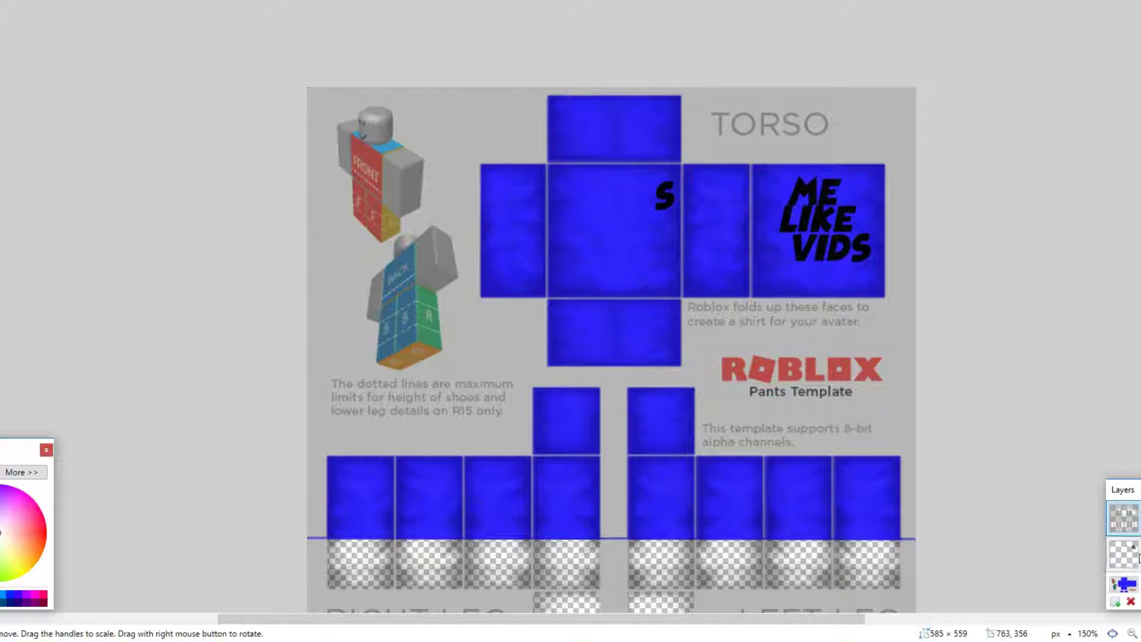
left_click(1124, 584)
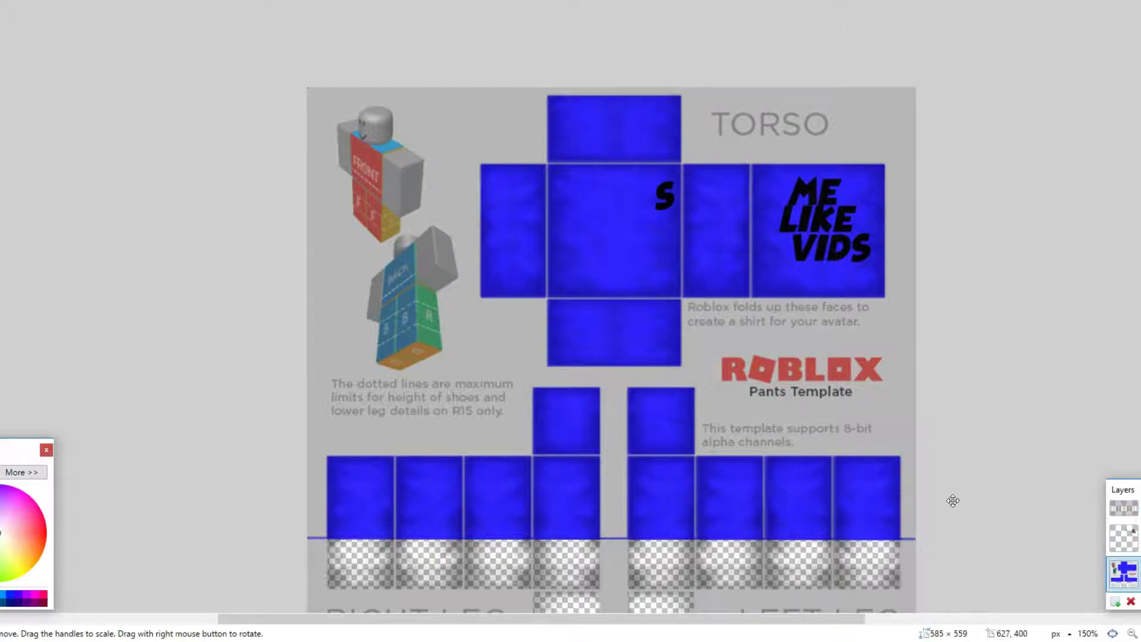
scroll(953, 500, "down", 3)
key("s")
key("s")
key("s")
key("s")
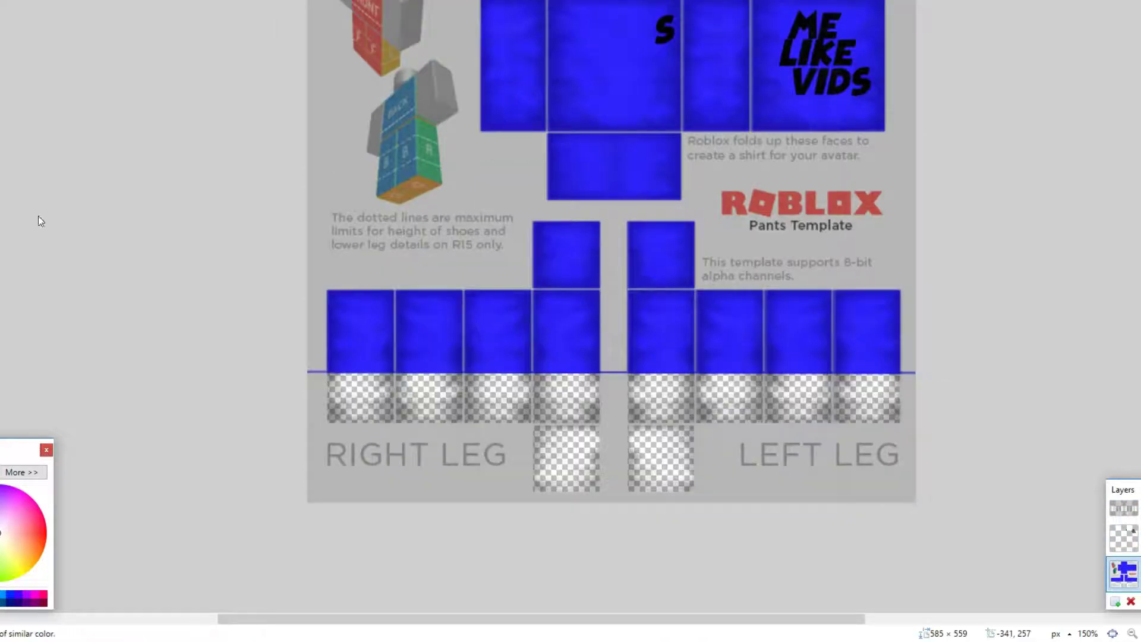
left_click(362, 410)
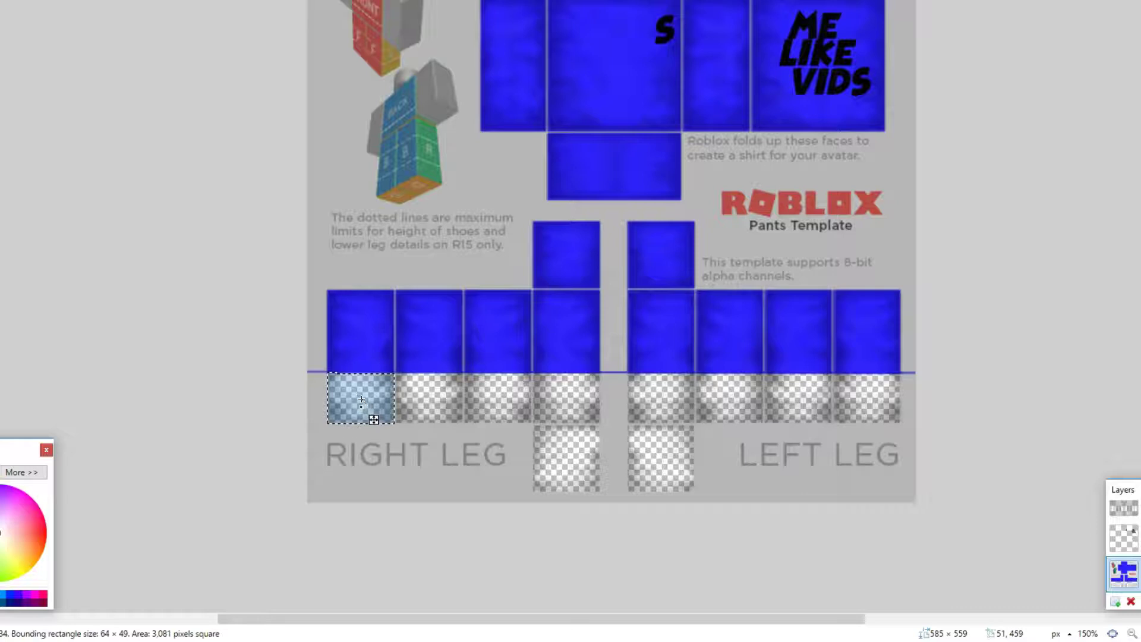
left_click(435, 398, "ctrl")
left_click(500, 404, "ctrl")
left_click(556, 403, "ctrl")
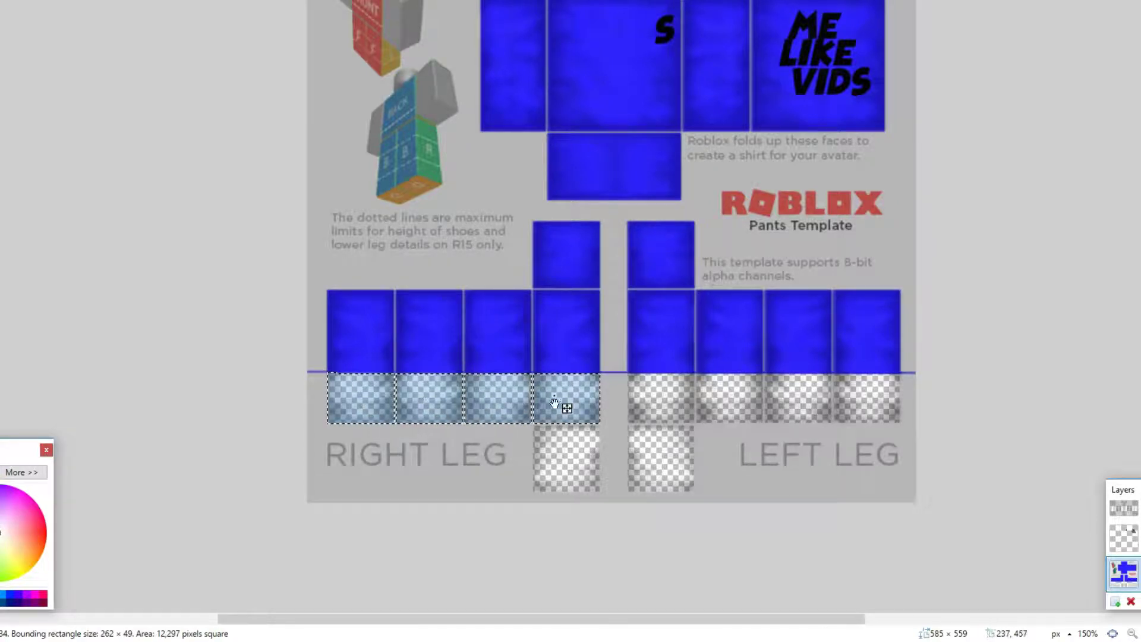
left_click(556, 471, "ctrl")
left_click(651, 474, "ctrl")
left_click(677, 416, "ctrl")
left_click(734, 410, "ctrl")
left_click(801, 400, "ctrl")
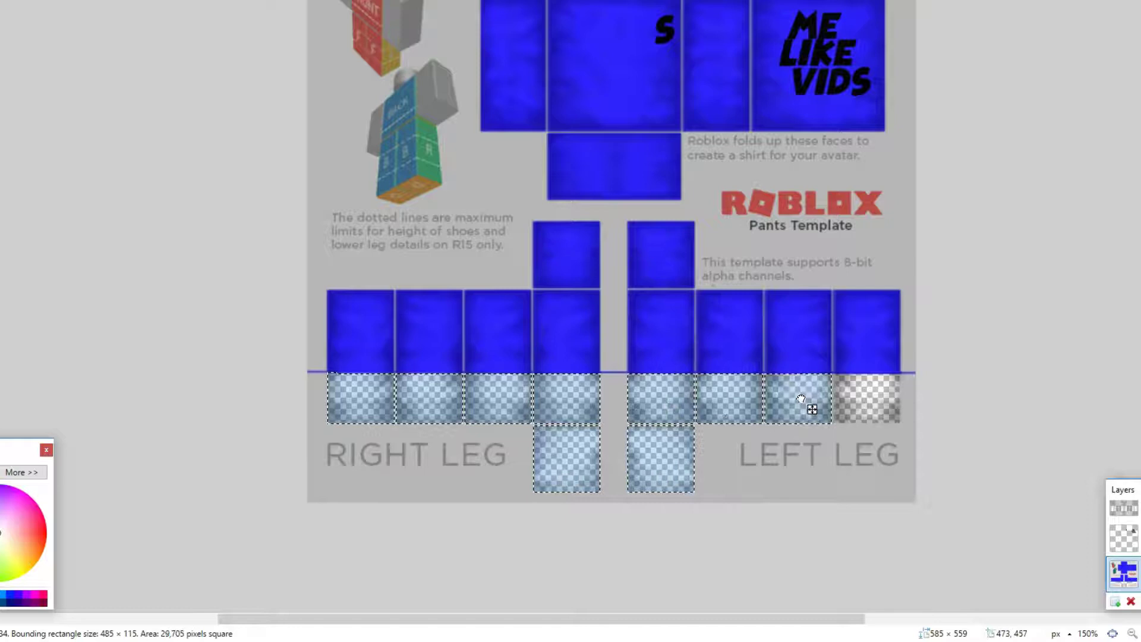
left_click(866, 398, "ctrl")
scroll(866, 398, "up", 2)
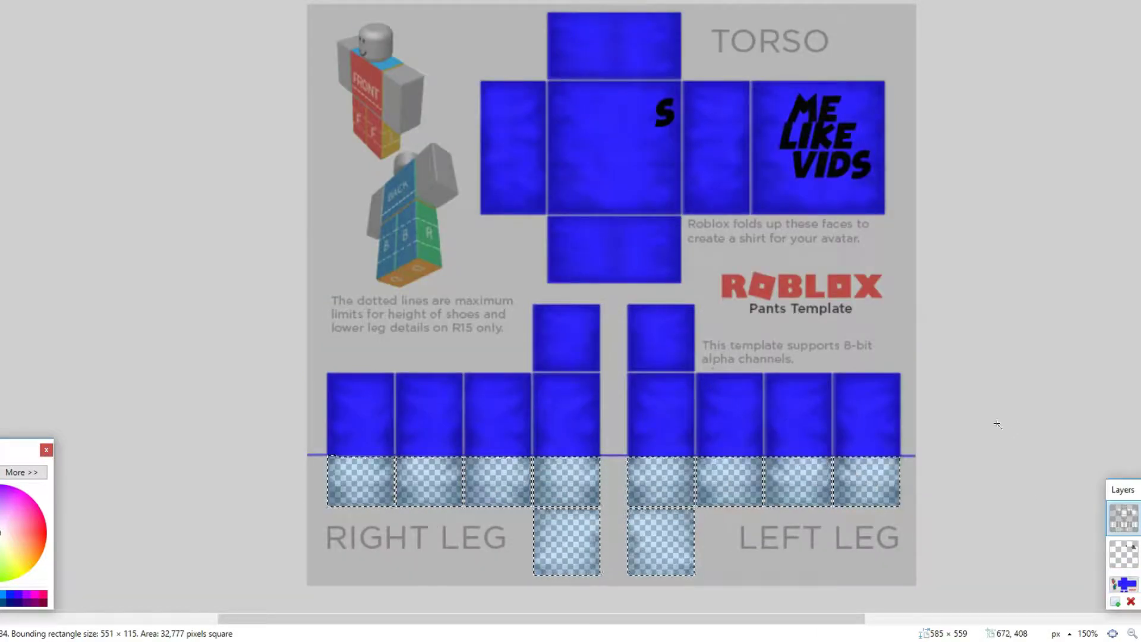
key("ctrl+d")
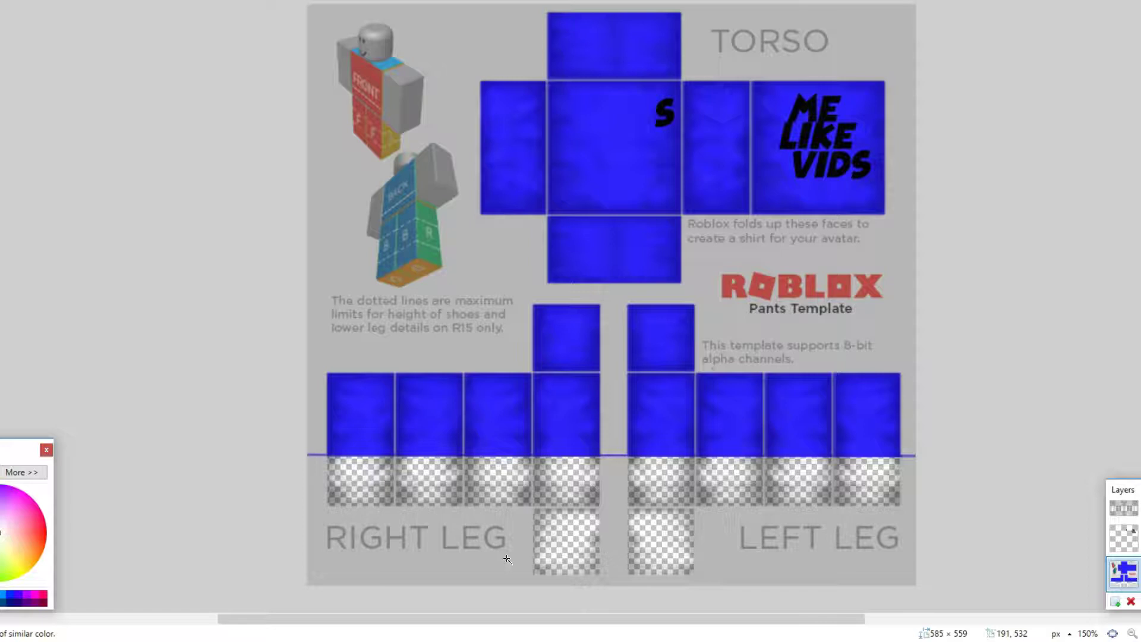
Select all transparent lower-leg and foot areas of both legs on the base layer and delete the shading there from the top layer
left_click(369, 479)
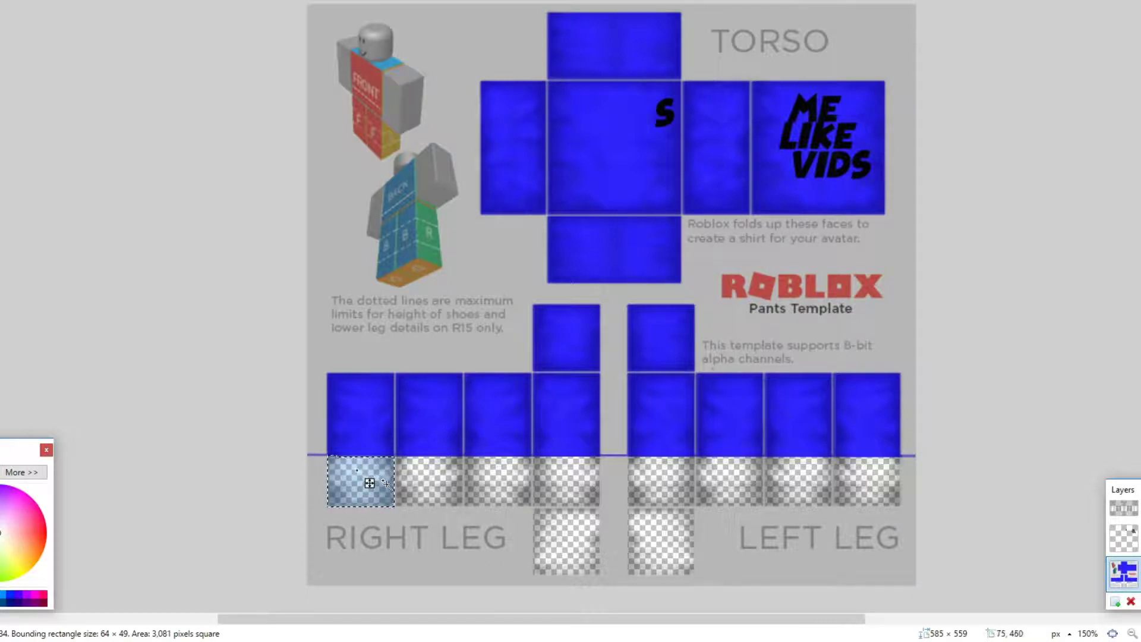
left_click(433, 497, "ctrl")
left_click(493, 480, "ctrl")
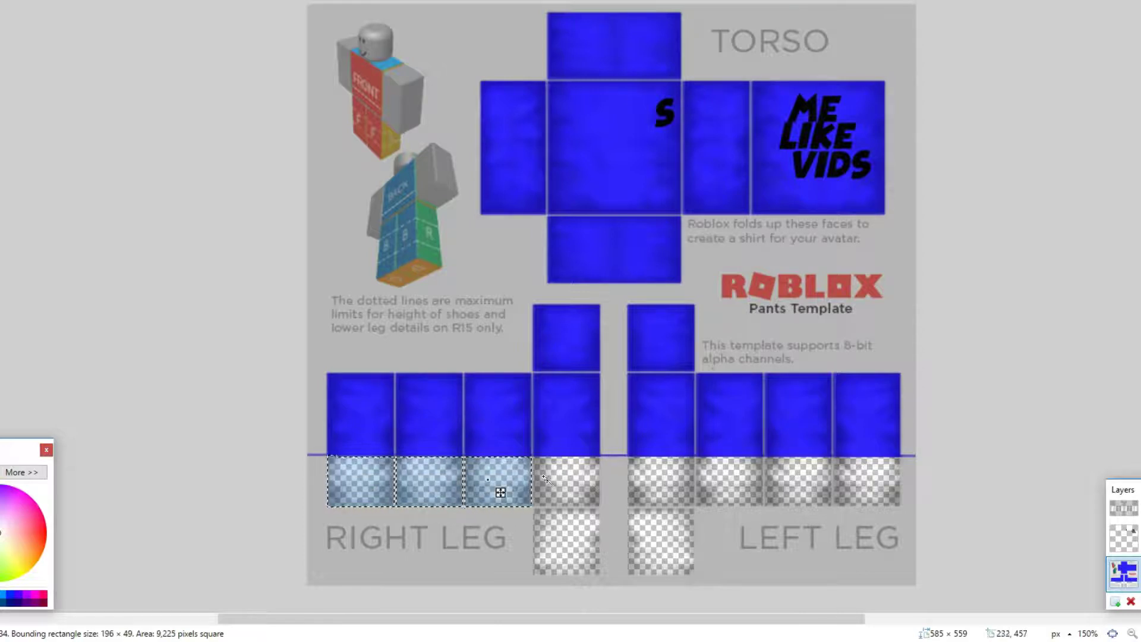
left_click(564, 481, "ctrl")
left_click(568, 542, "ctrl")
left_click(660, 525, "ctrl")
left_click(661, 481, "ctrl")
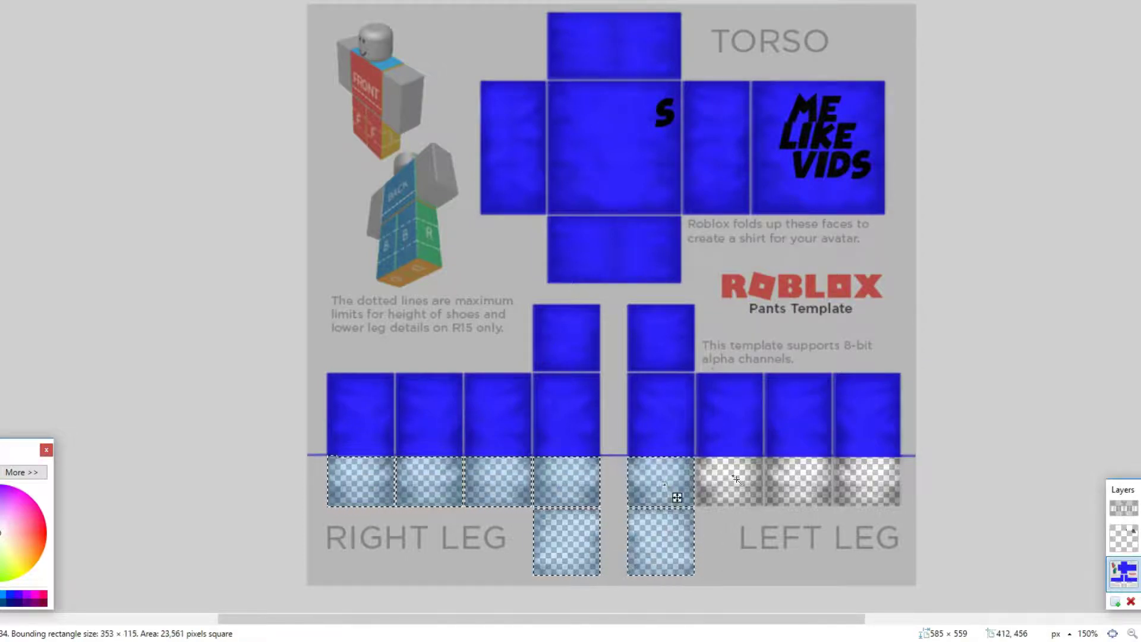
left_click(730, 483, "ctrl")
left_click(799, 488, "ctrl")
left_click(855, 489, "ctrl")
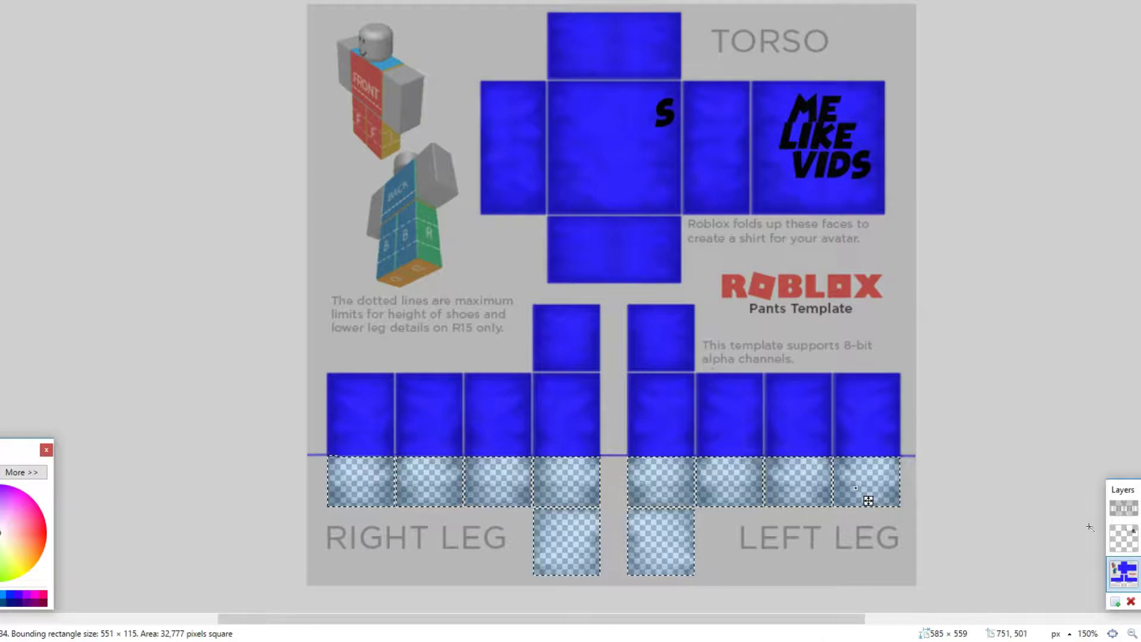
left_click(1123, 508)
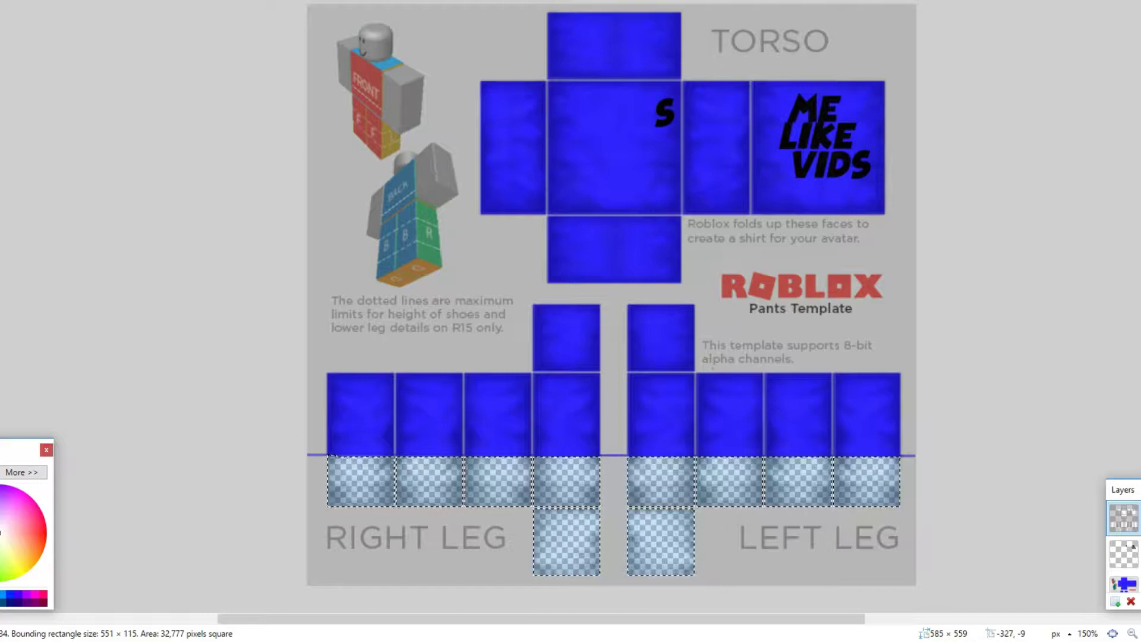
key("Delete")
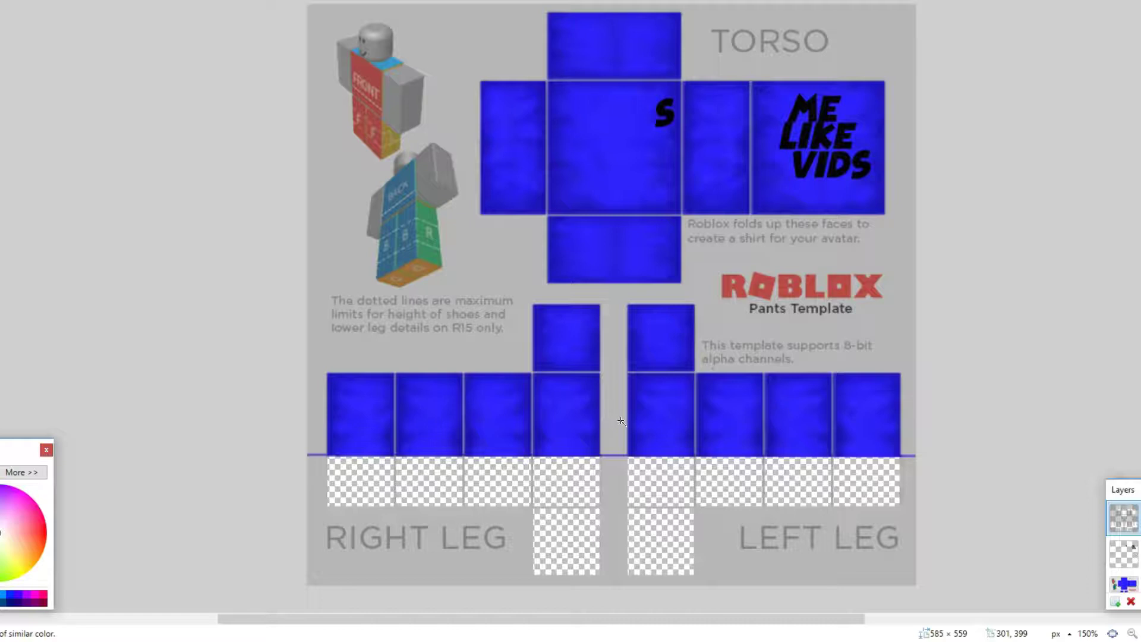
scroll(616, 301, "up", 2)
scroll(722, 249, "down", 1)
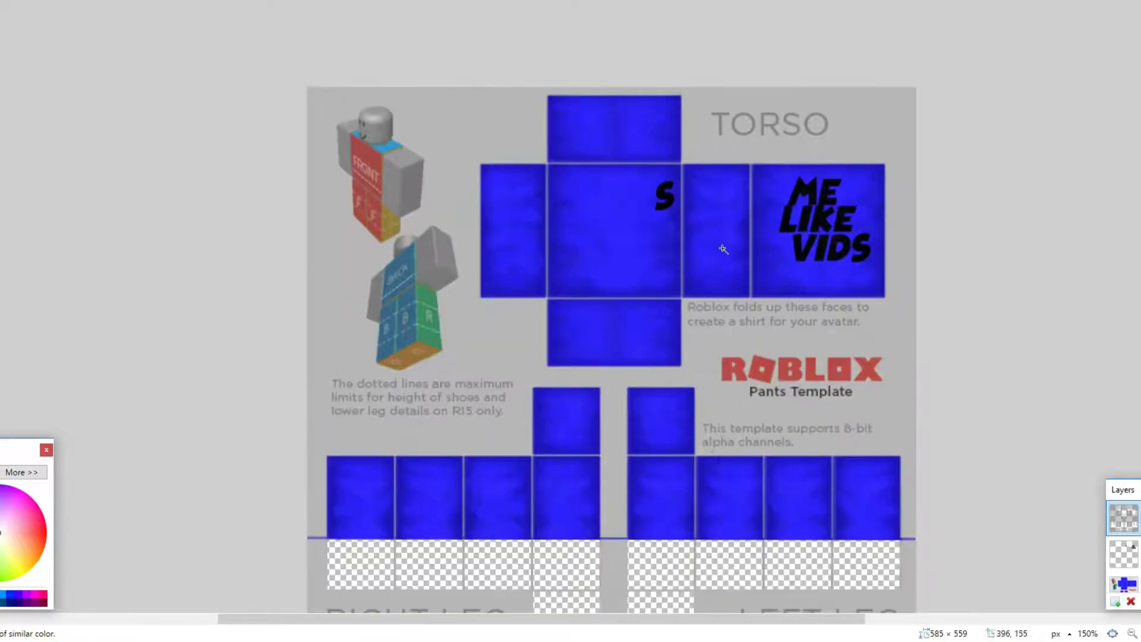
scroll(312, 339, "down", 1)
scroll(943, 222, "up", 2)
scroll(1056, 369, "down", 2)
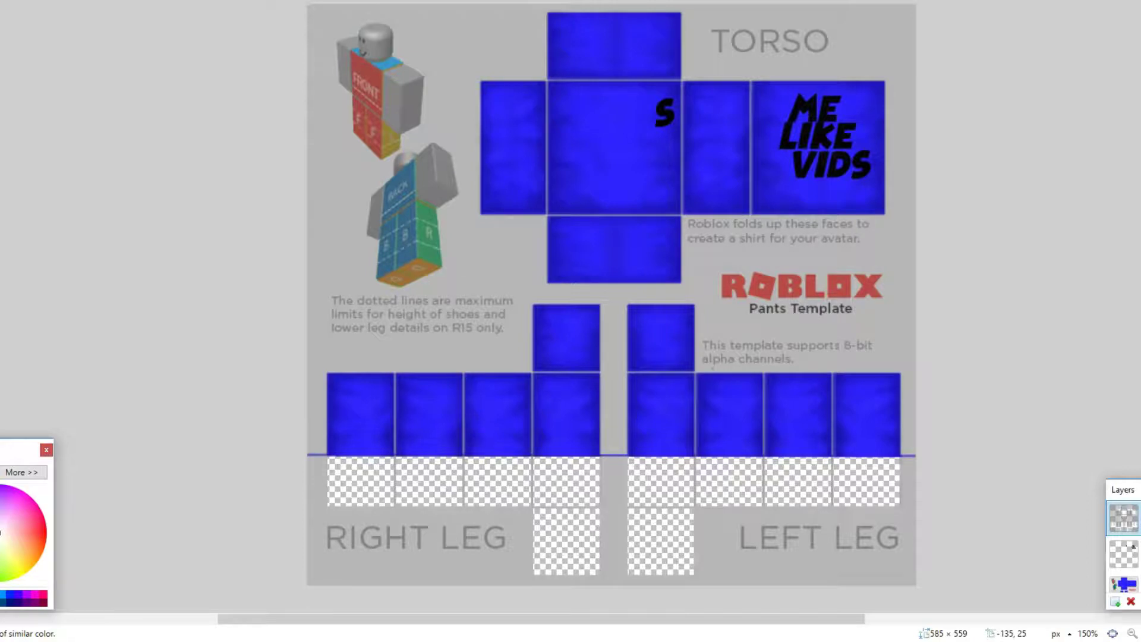
left_click(52, 19)
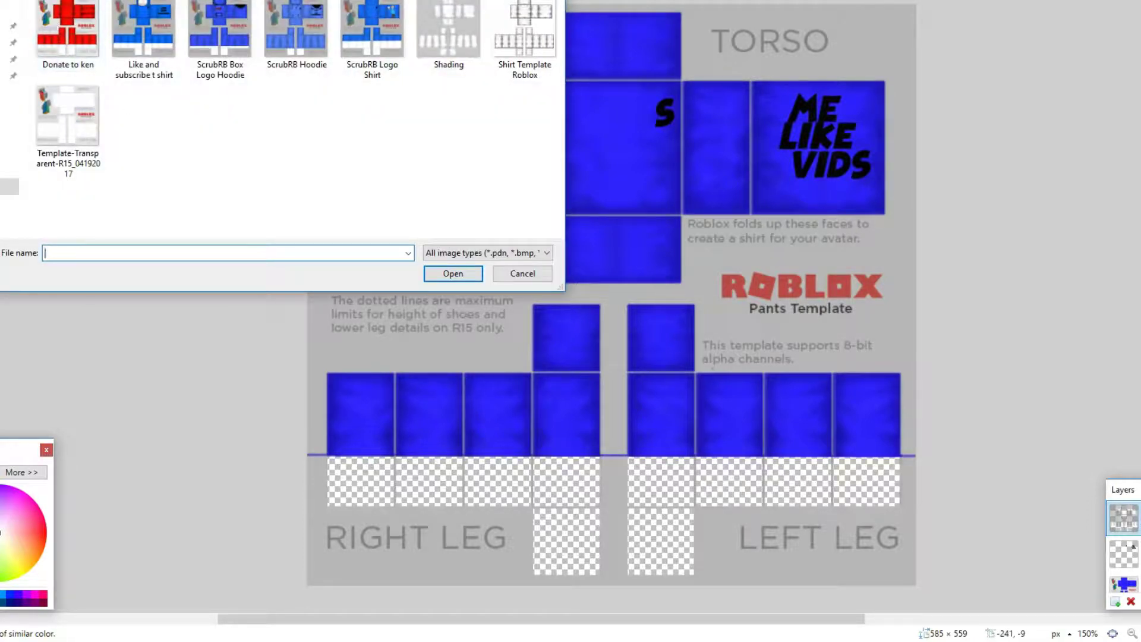
key("Escape")
scroll(40, 144, "up", 2)
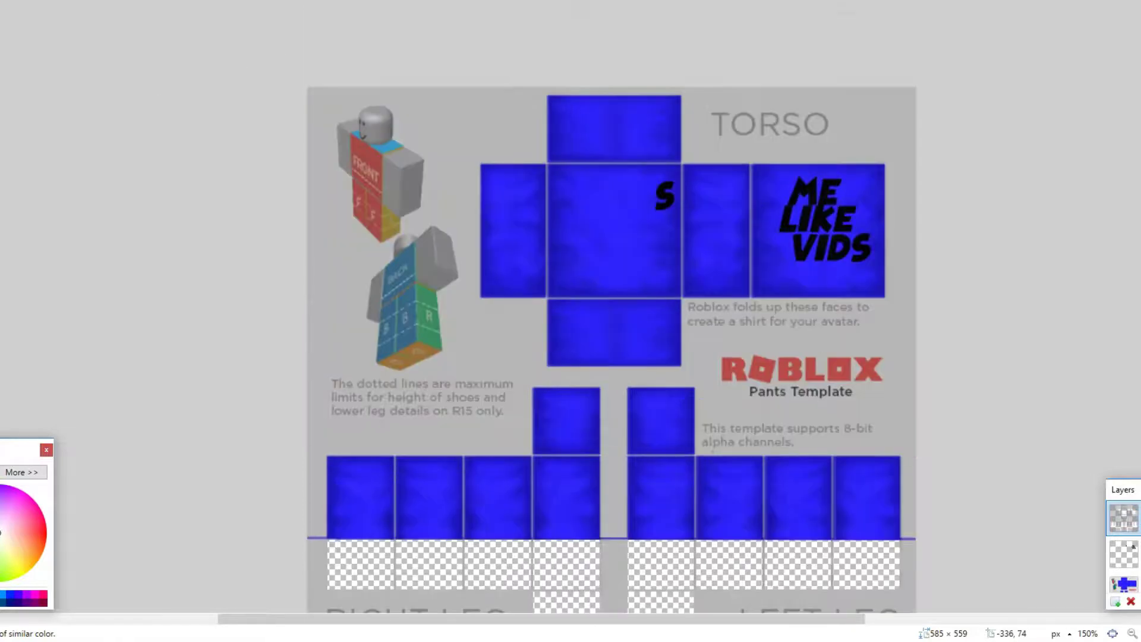
key("p")
key("ctrl+plus")
key("ctrl+plus")
scroll(793, 382, "up", 3)
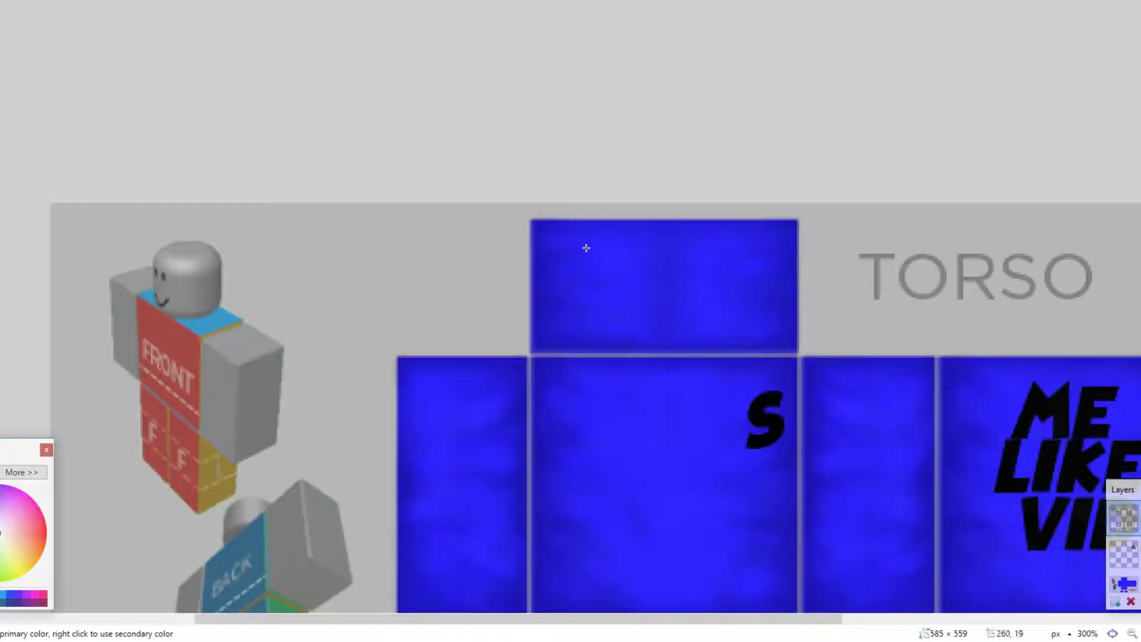
scroll(634, 223, "down", 3)
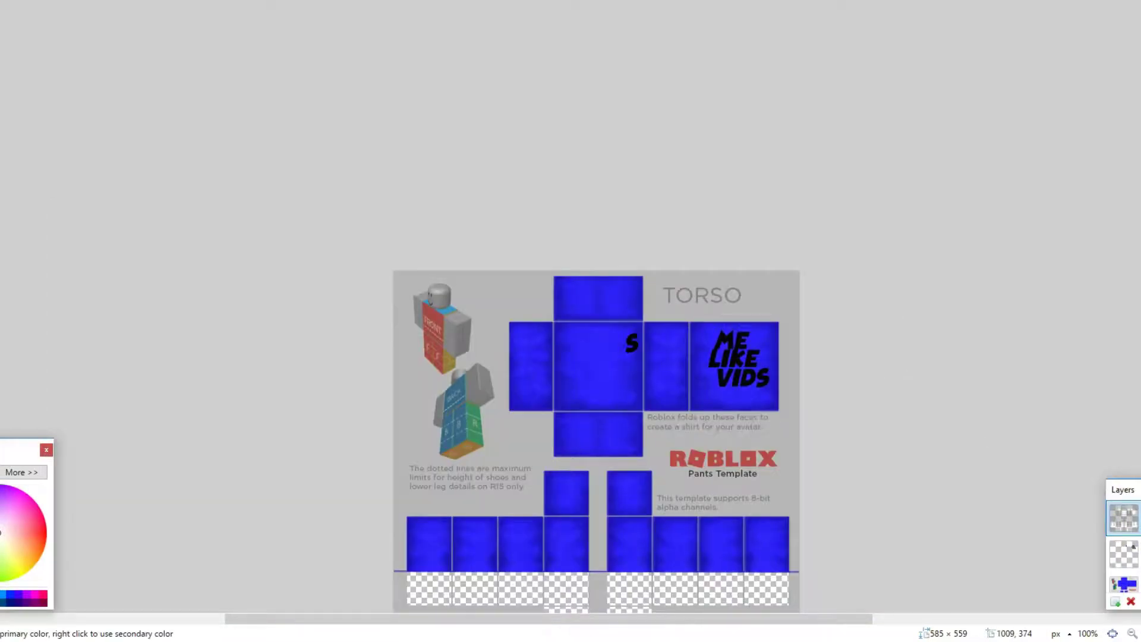
Merge the shading and text layers down into the base layer and save the image as "This is for vid.png" with auto-detected bit depth
key("ctrl+m")
key("ctrl+m")
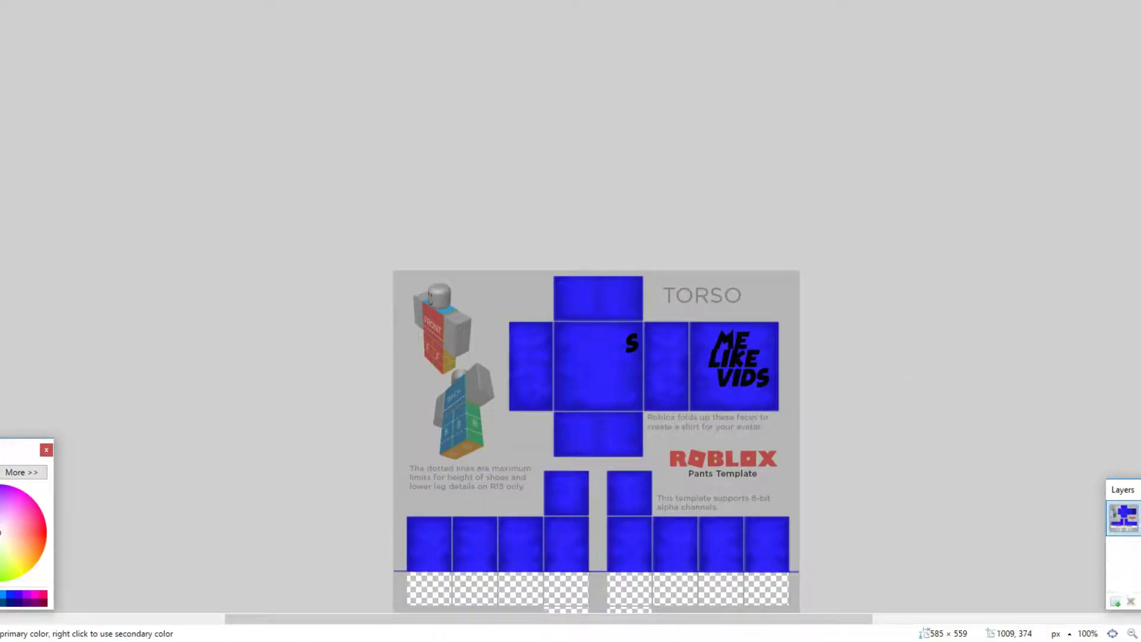
key("alt+f")
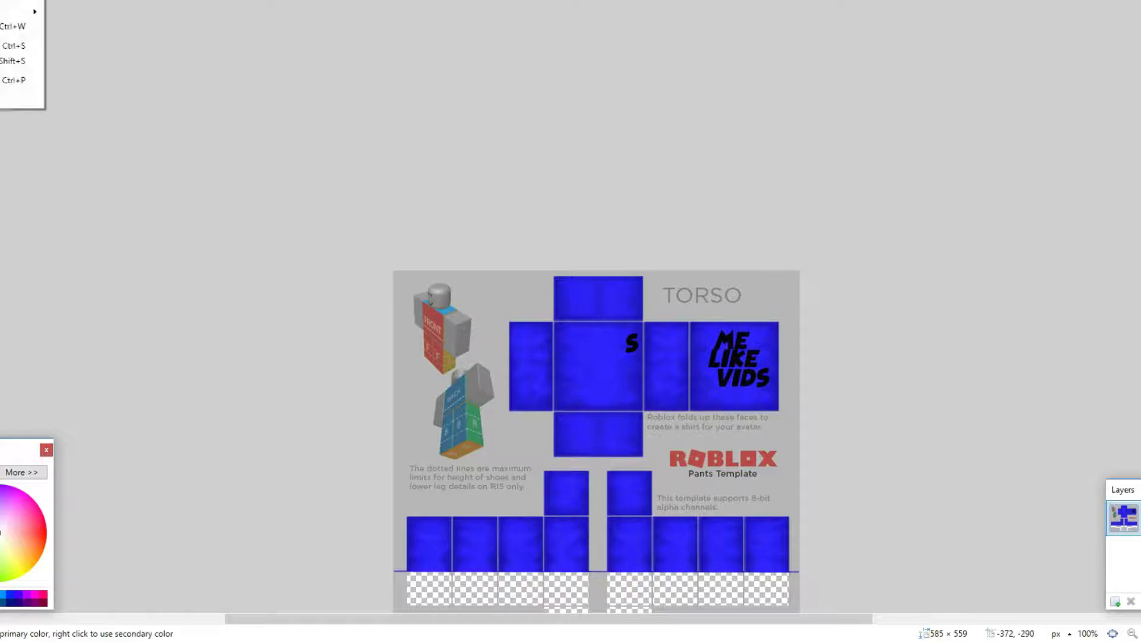
left_click(21, 61)
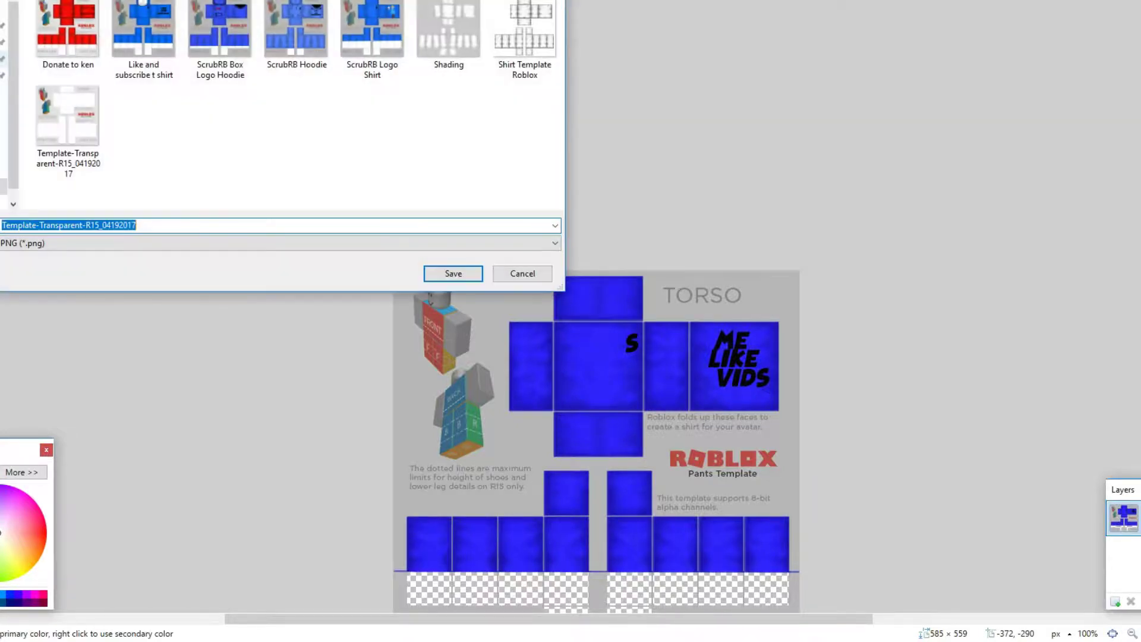
key("BackSpace")
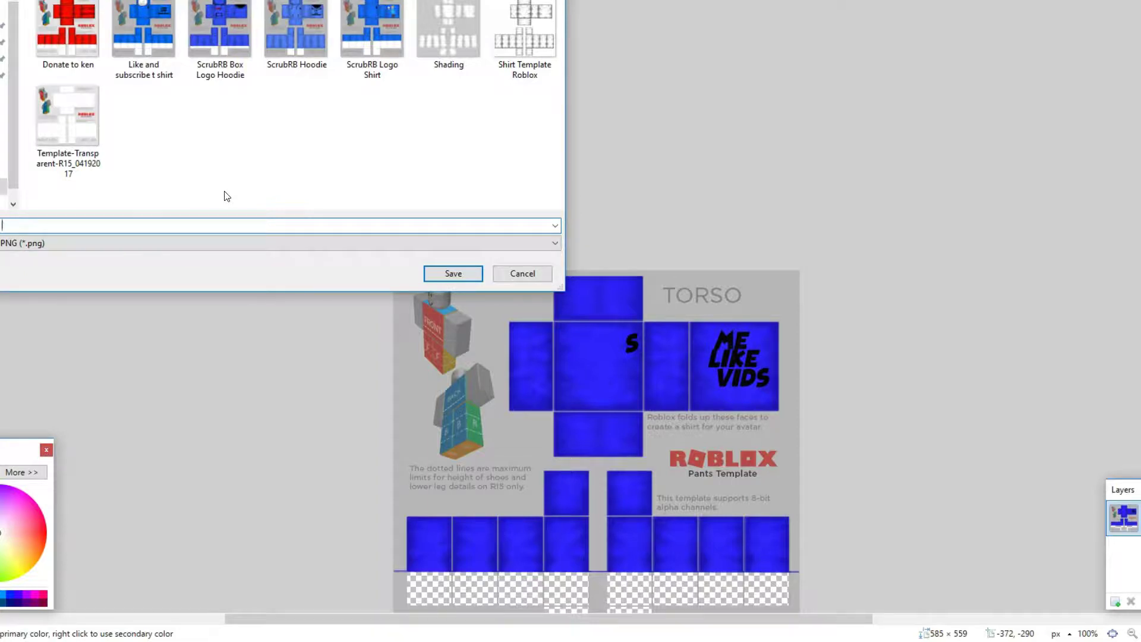
type("T")
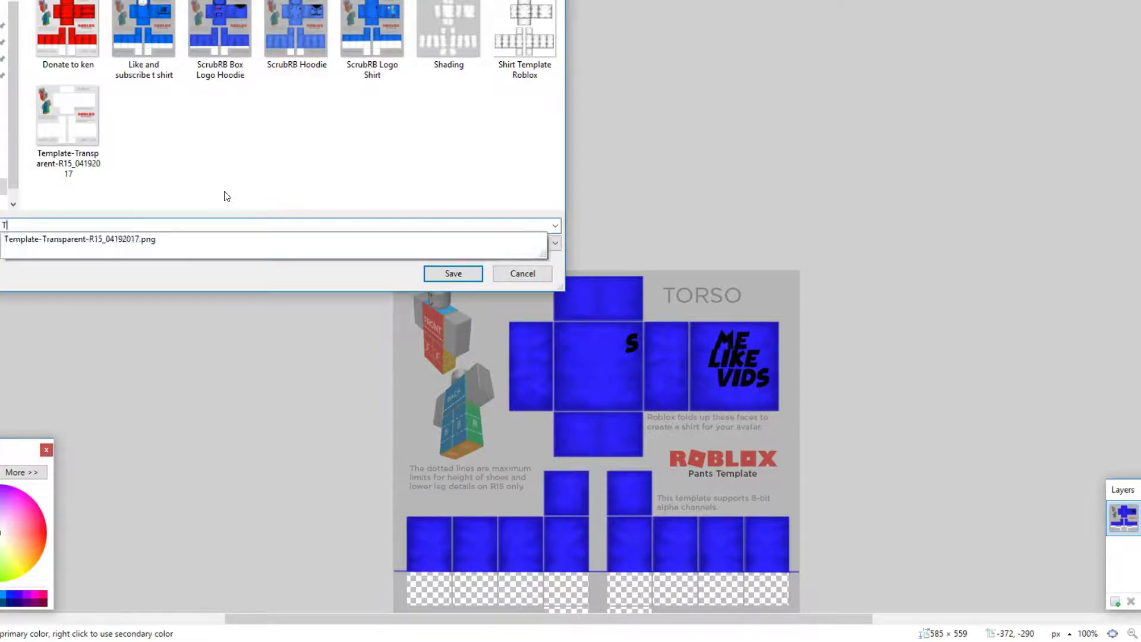
key("BackSpace")
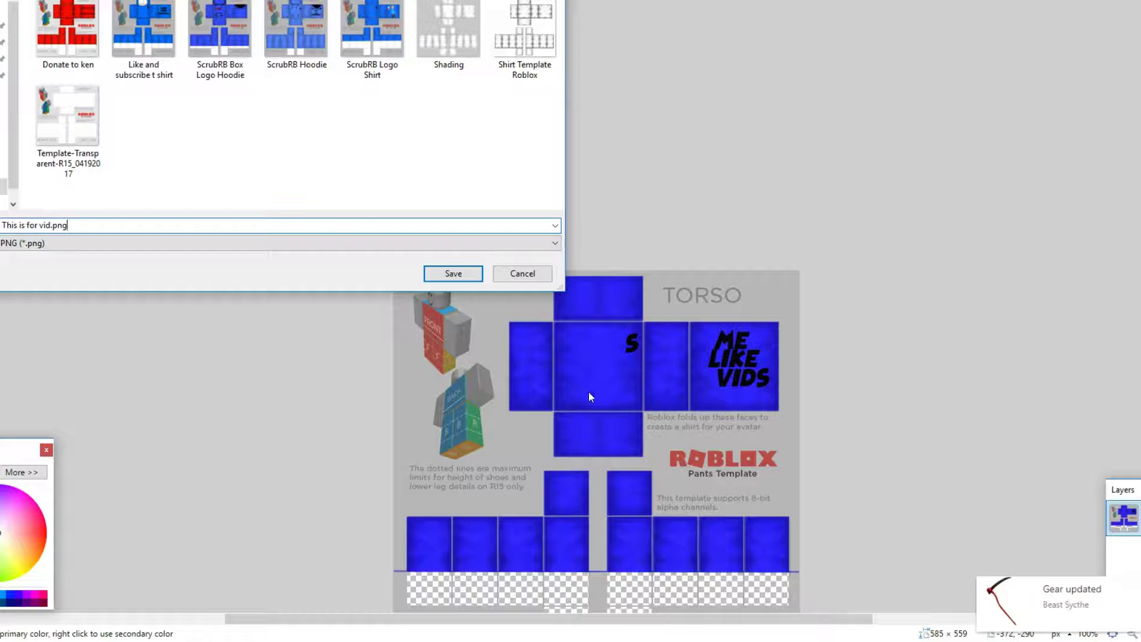
left_click(453, 273)
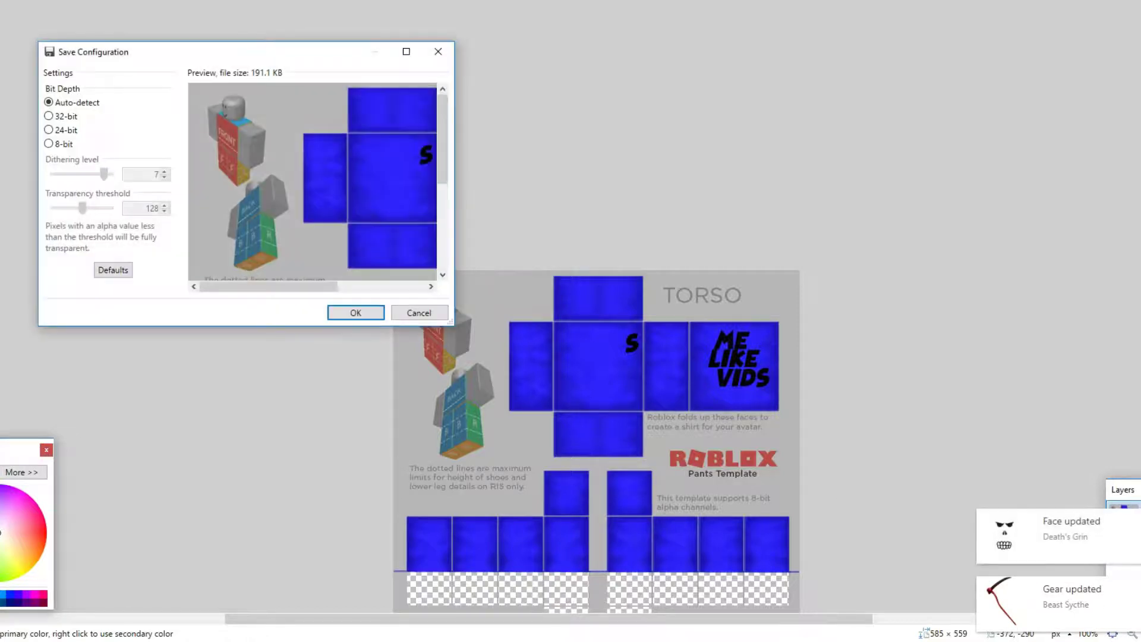
left_click(355, 313)
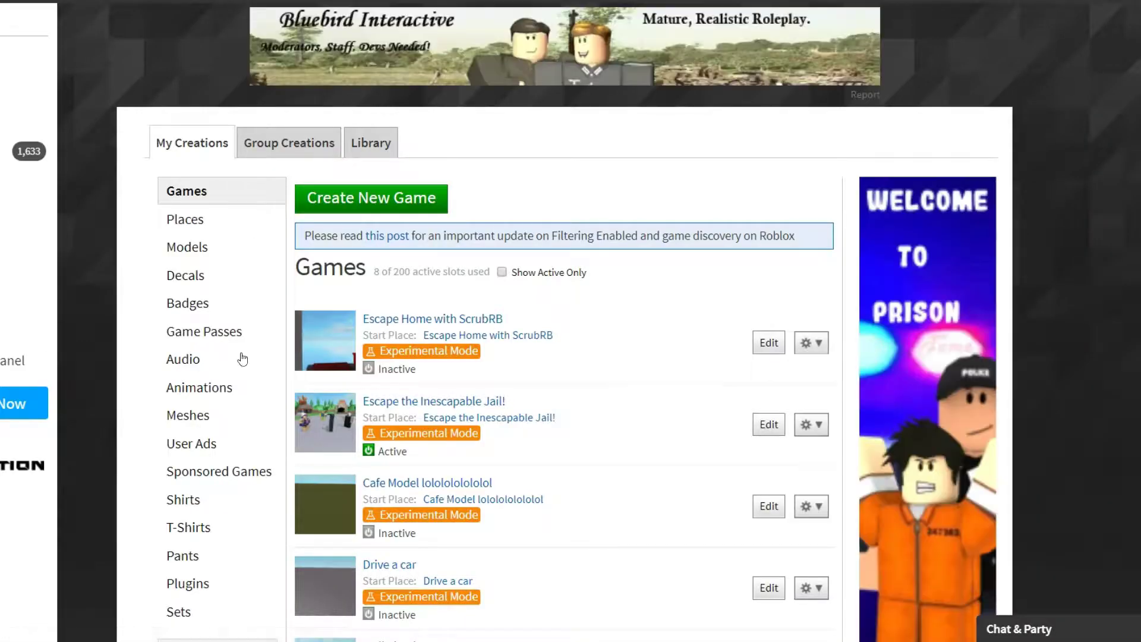
Switch to the Roblox website's creations page and upload "This is for vid.png" from the Shirts folder as a new shirt
scroll(300, 497, "down", 1)
scroll(257, 472, "down", 1)
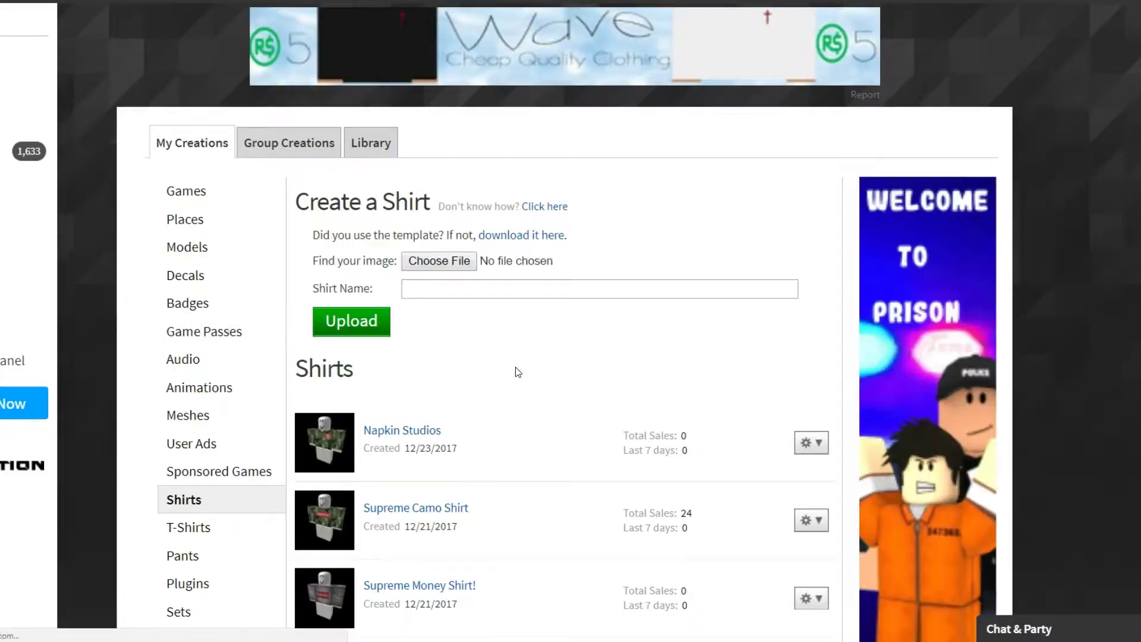
left_click(439, 261)
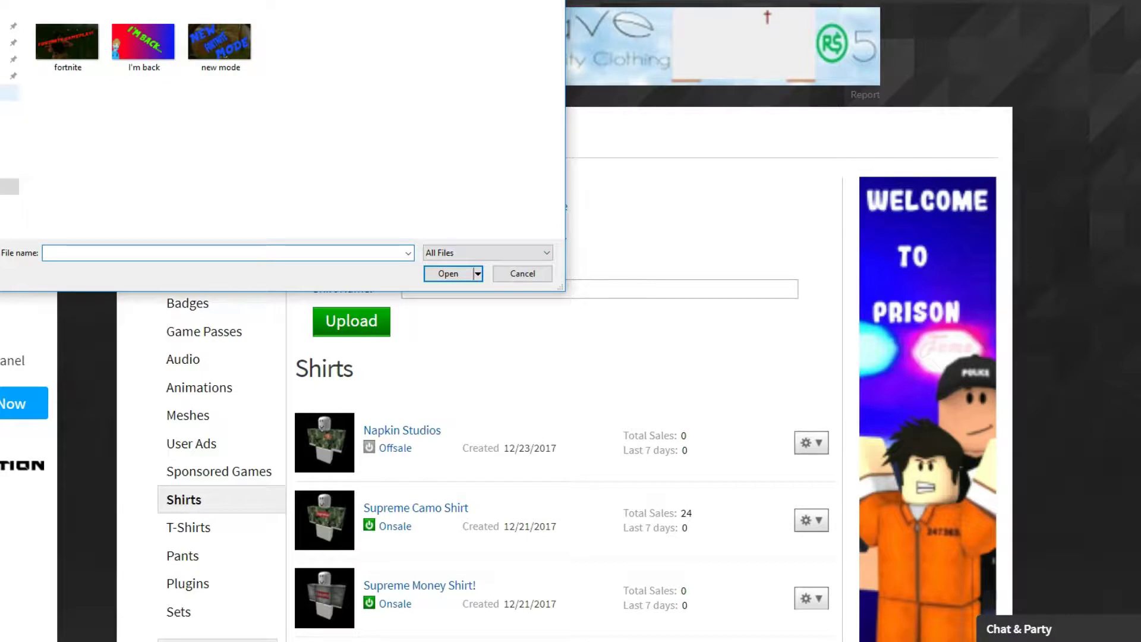
left_click(10, 75)
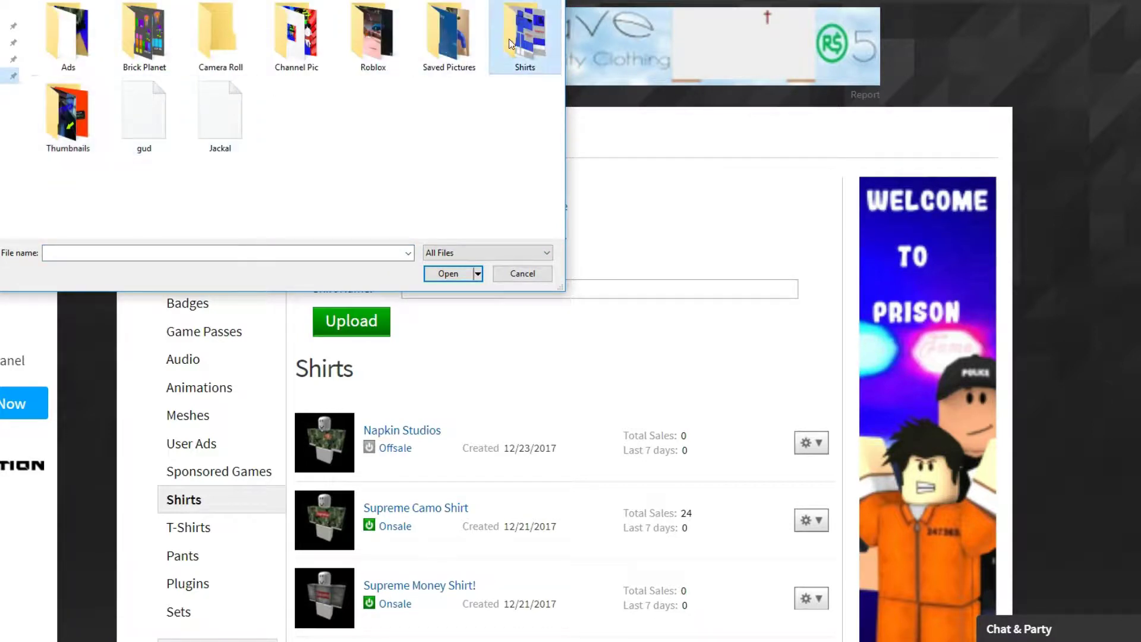
left_click(455, 274)
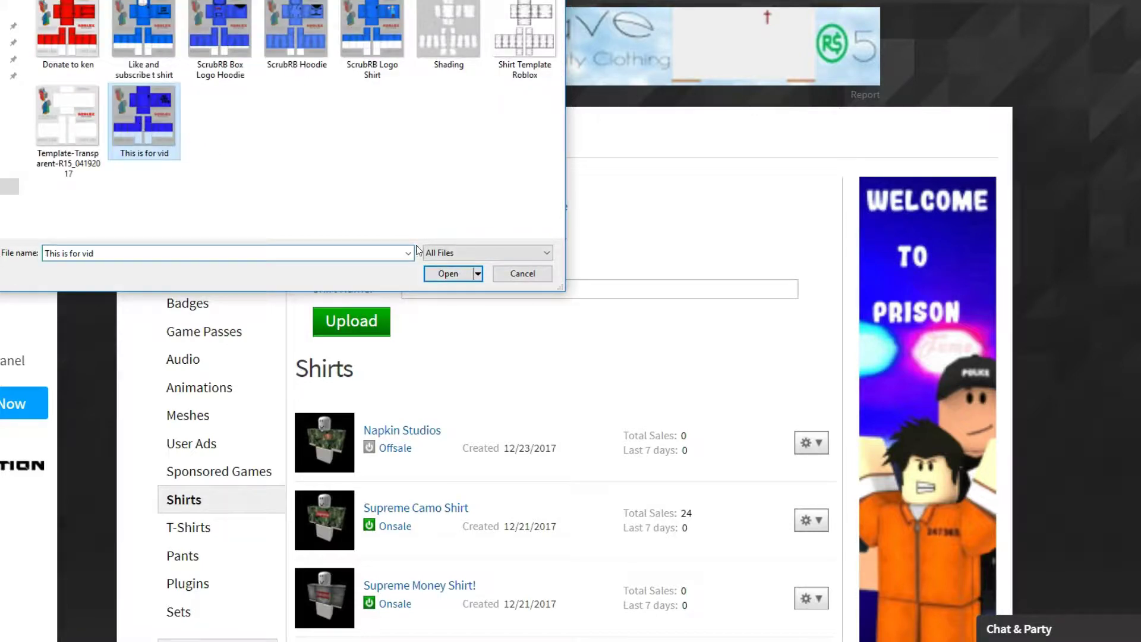
left_click(472, 272)
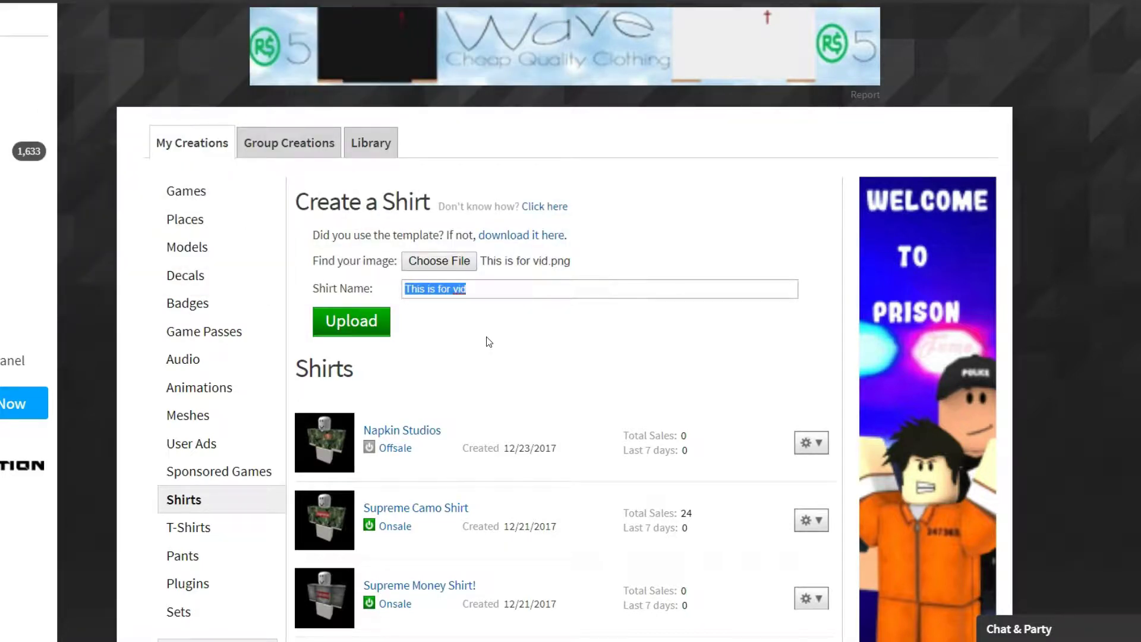
left_click(358, 323)
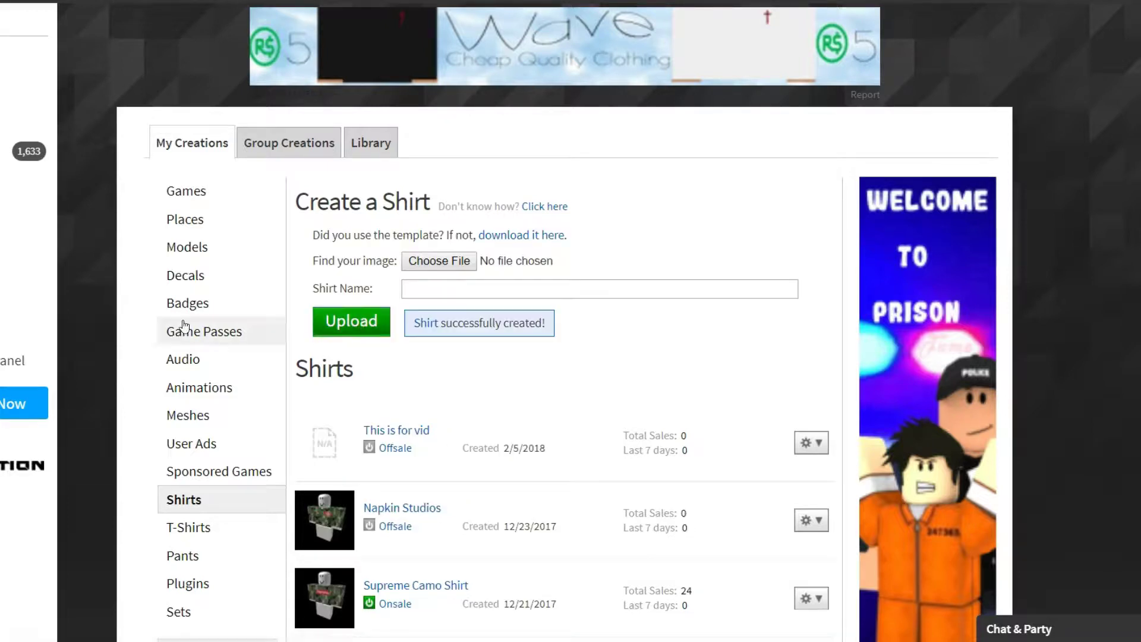
Open the Avatar Editor and equip the "This is for vid" shirt on the avatar
left_click(3, 208)
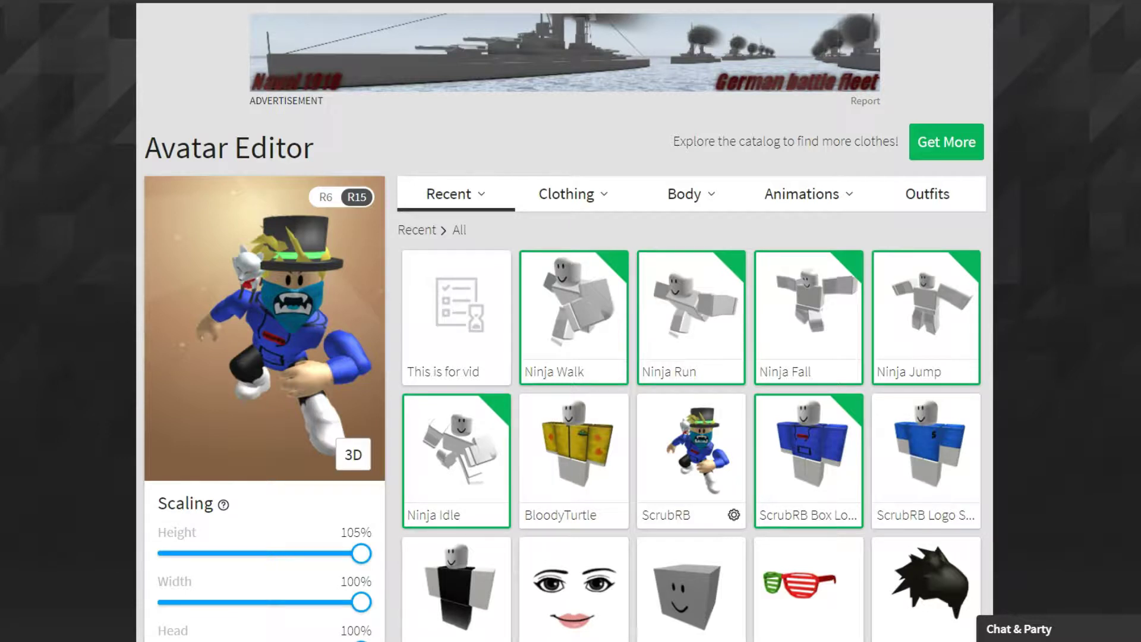
left_click(484, 321)
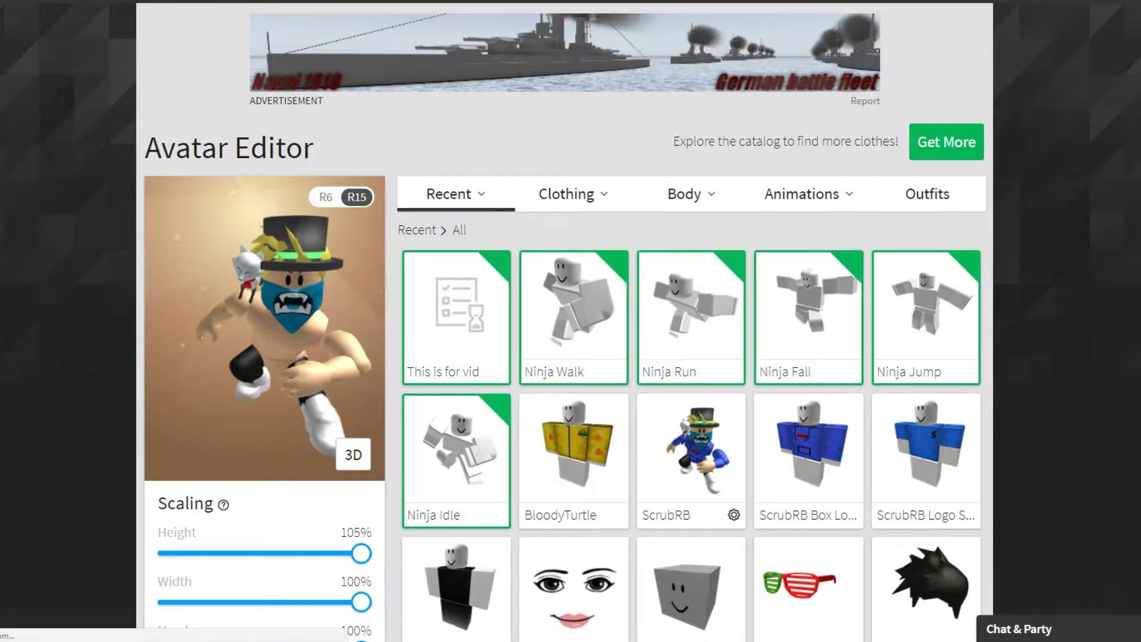
Switch to the Roblox creations page and open the game "Escape the Inescapable Jail!" for editing in Roblox Studio
left_click(285, 1)
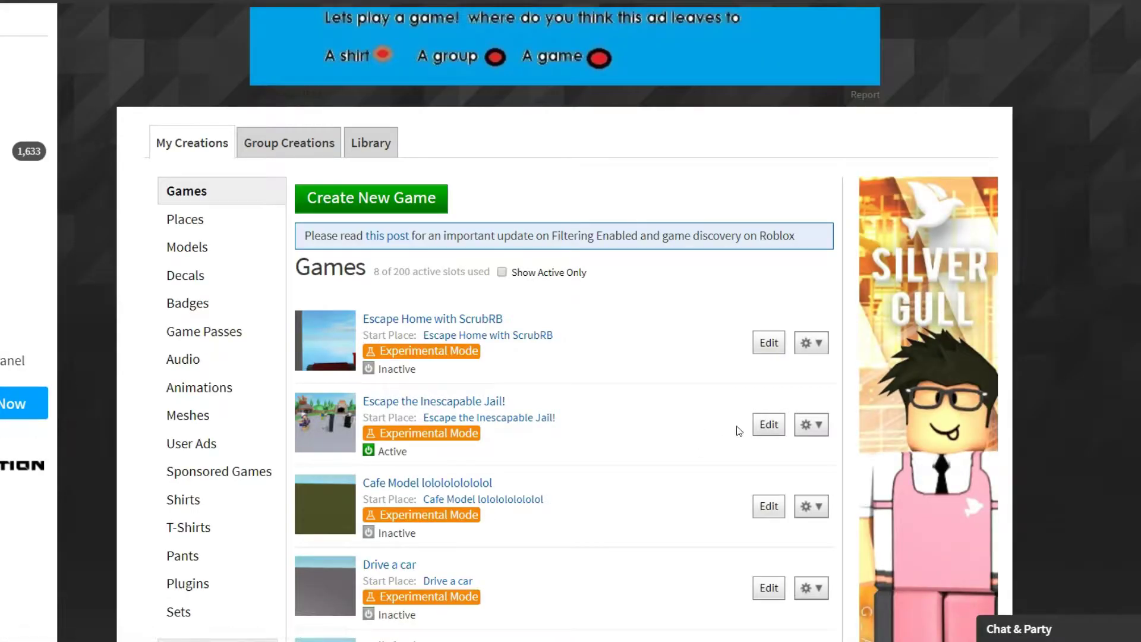
left_click(765, 425)
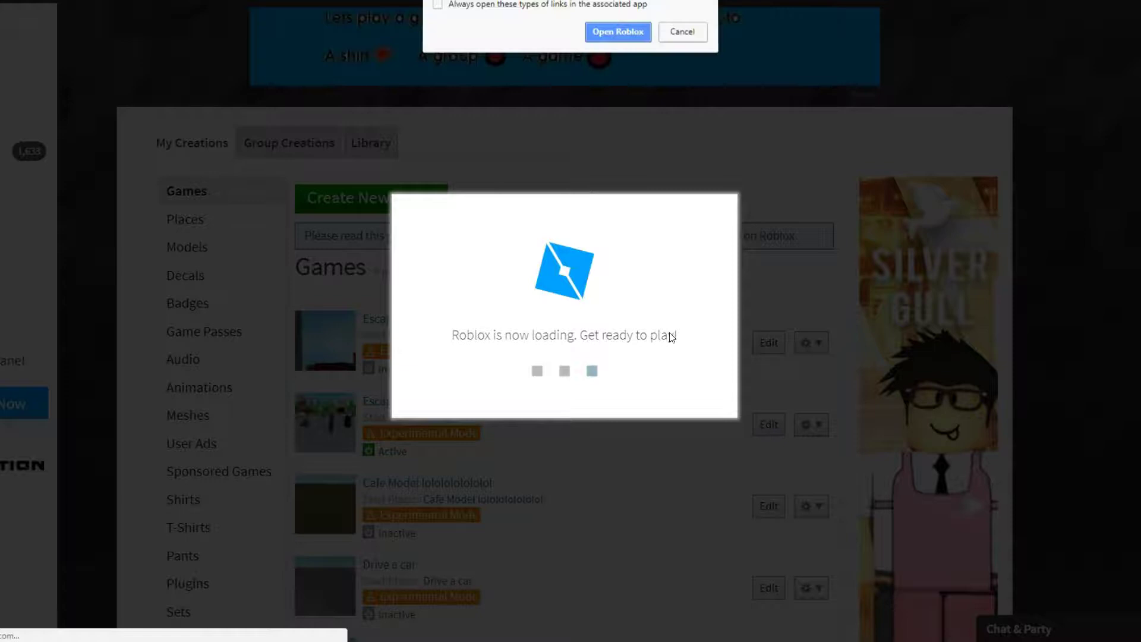
left_click(618, 34)
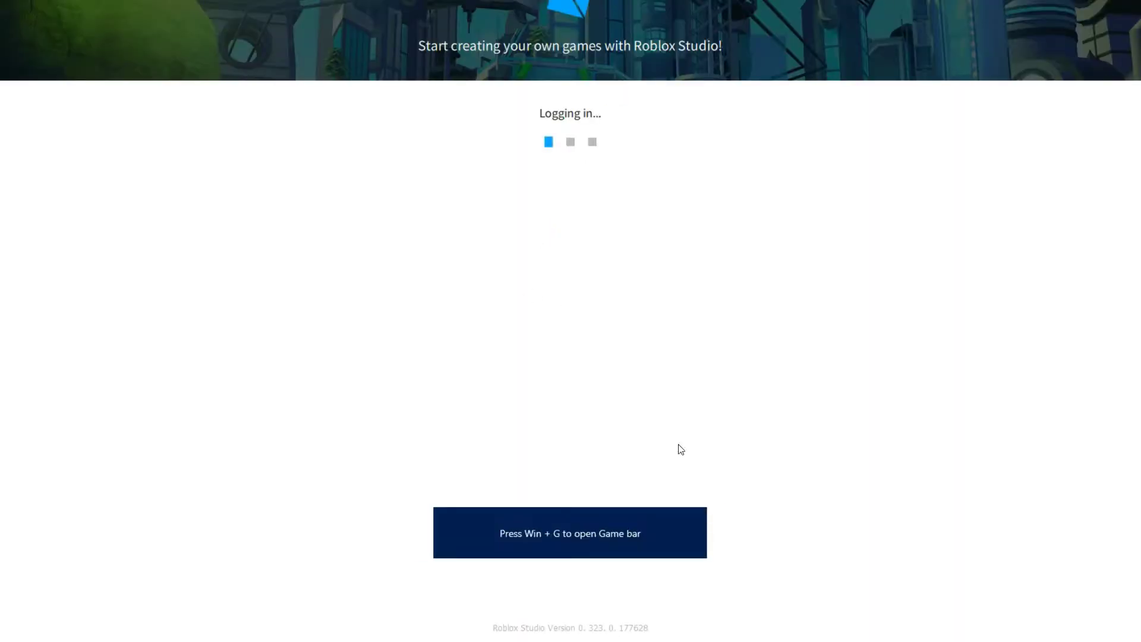
left_click(700, 518)
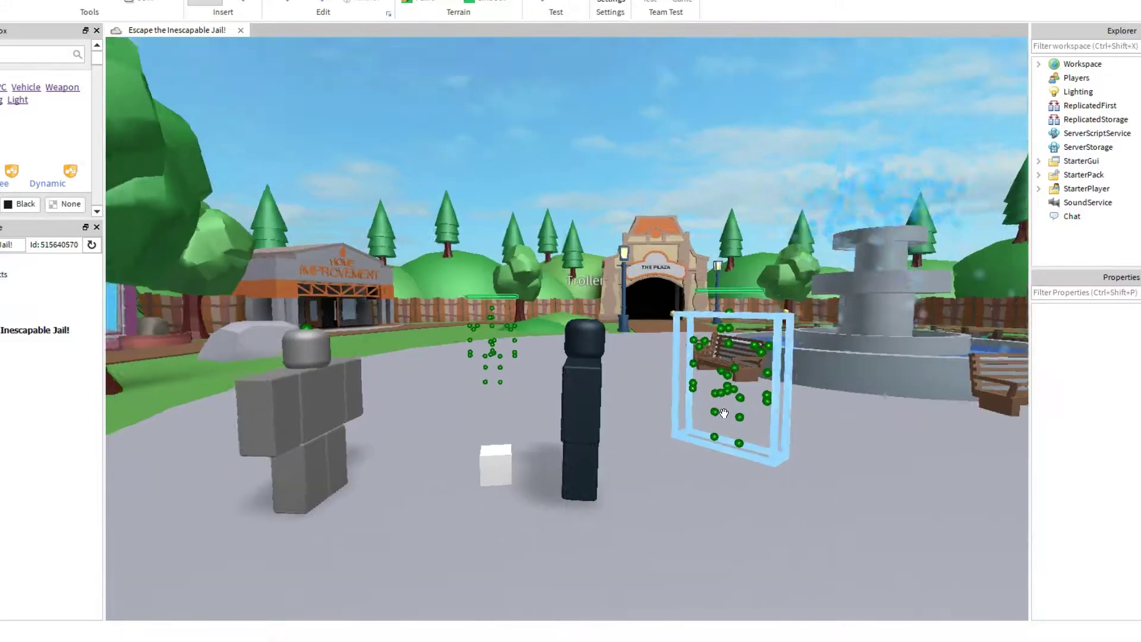
Look over the game's map, including the plaza, the walled buildings and the hills around the barred jail cell
scroll(724, 413, "down", 3)
scroll(724, 413, "down", 8)
scroll(724, 414, "up", 8)
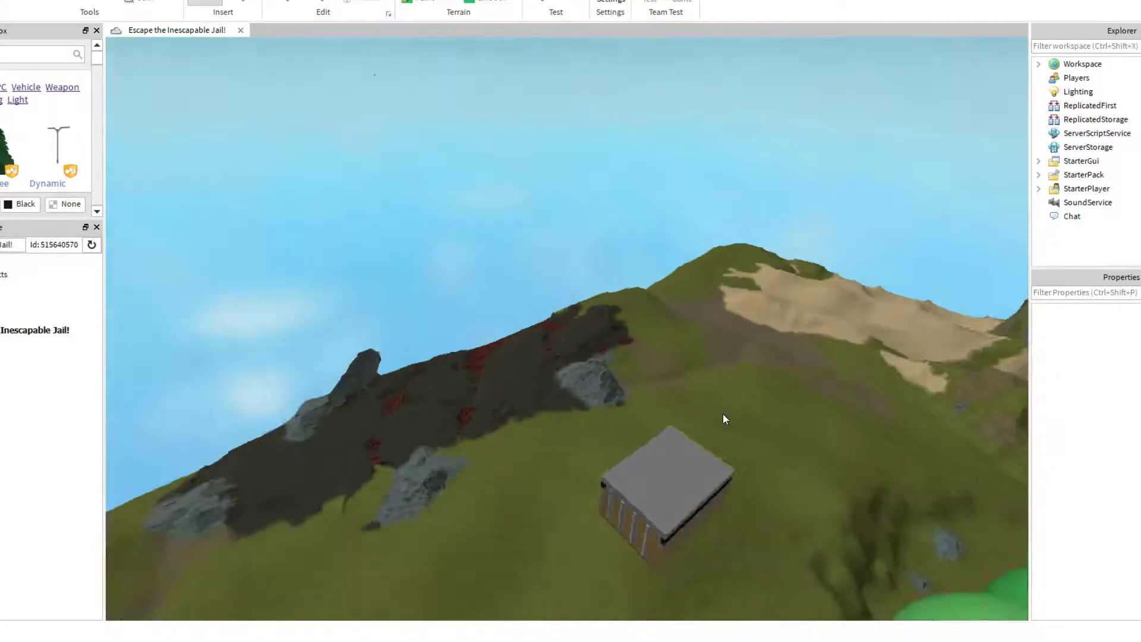
left_click_drag(724, 414, 693, 380)
scroll(693, 408, "down", 3)
scroll(672, 387, "up", 7)
scroll(667, 377, "up", 8)
scroll(691, 379, "up", 10)
scroll(693, 378, "up", 6)
scroll(693, 378, "down", 8)
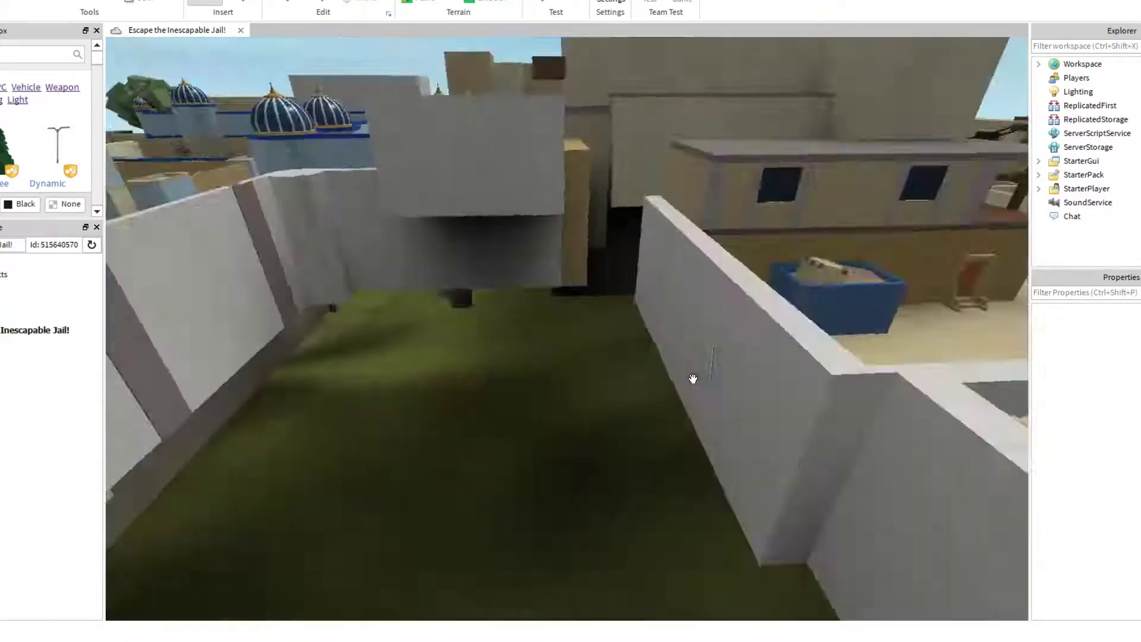
scroll(828, 312, "up", 10)
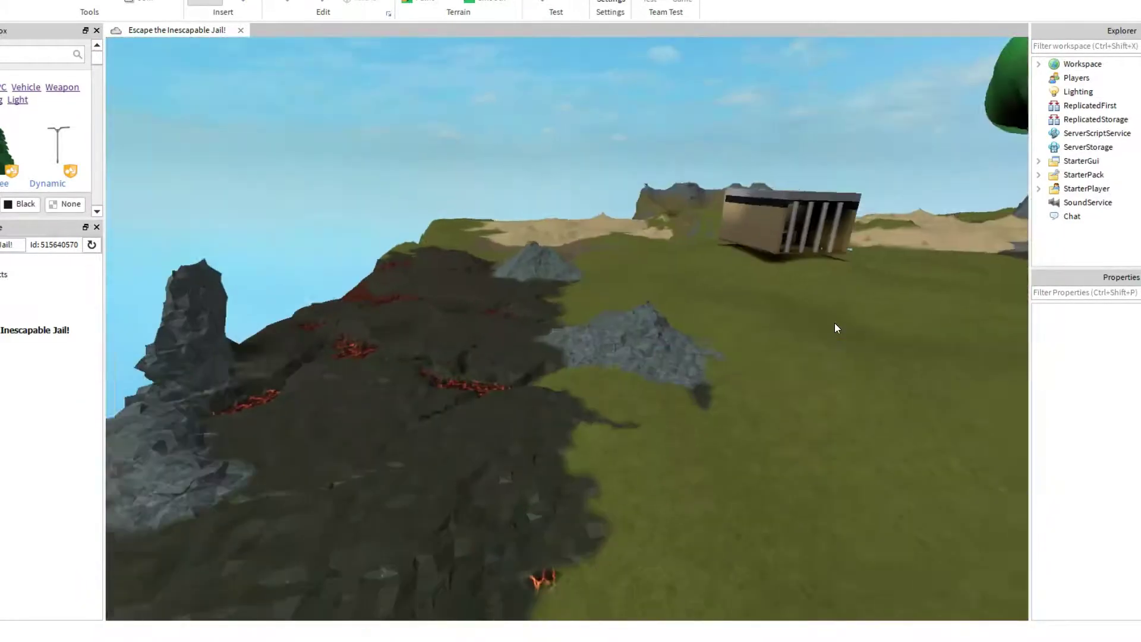
left_click_drag(835, 323, 835, 325)
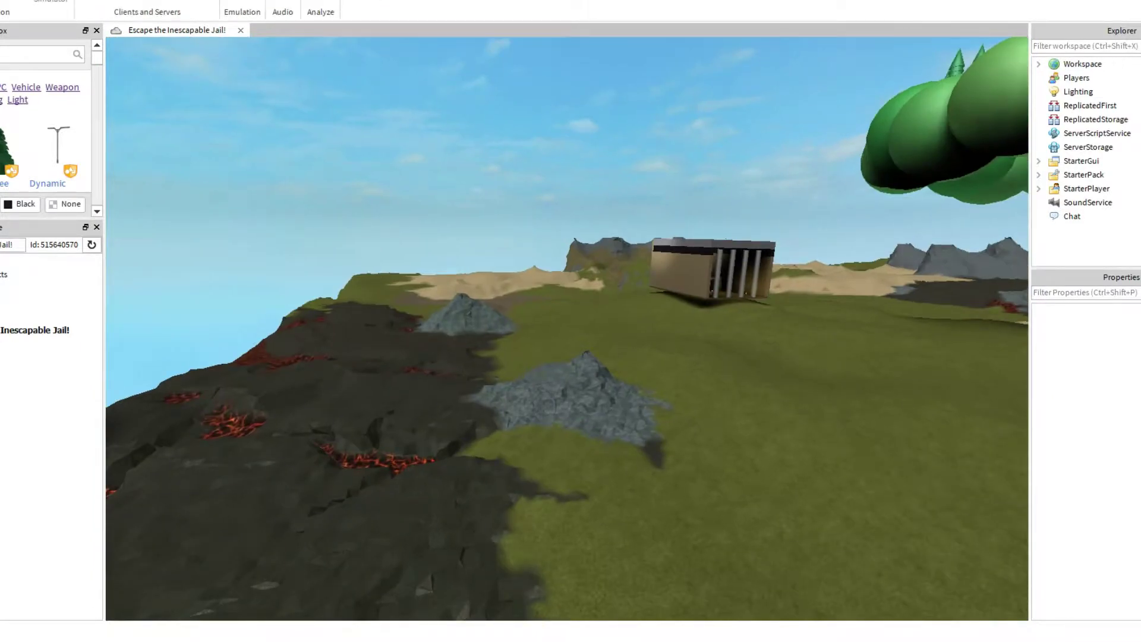
Start a play test and run and jump the avatar across the sand to inspect the "ME LIKE VIDS" text on the shirt's back
key("F5")
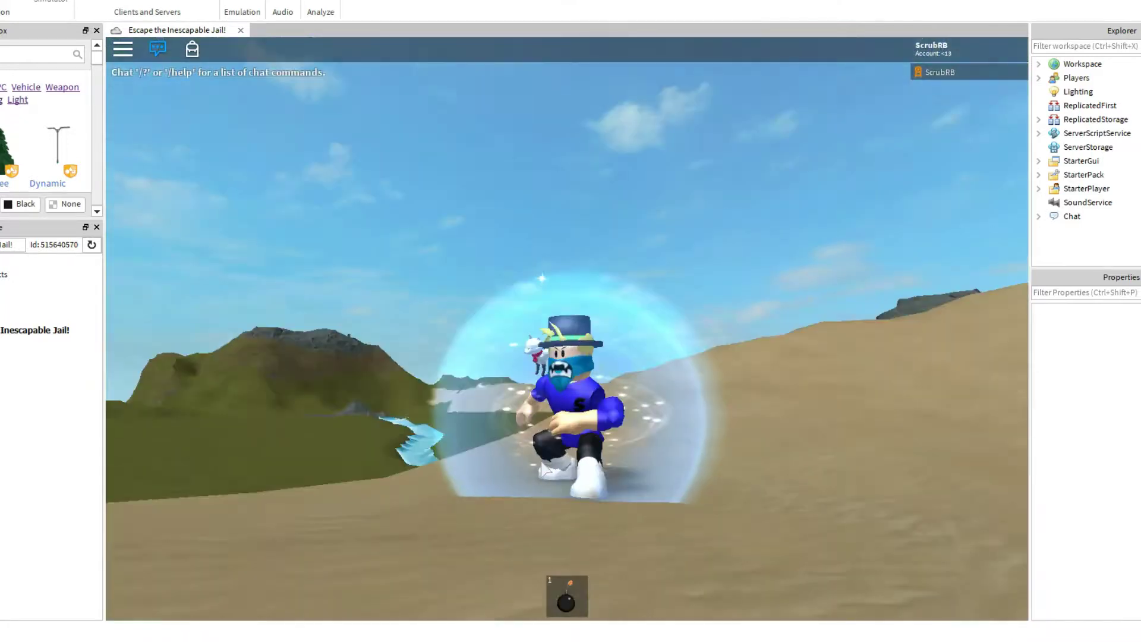
key("w")
key("w")
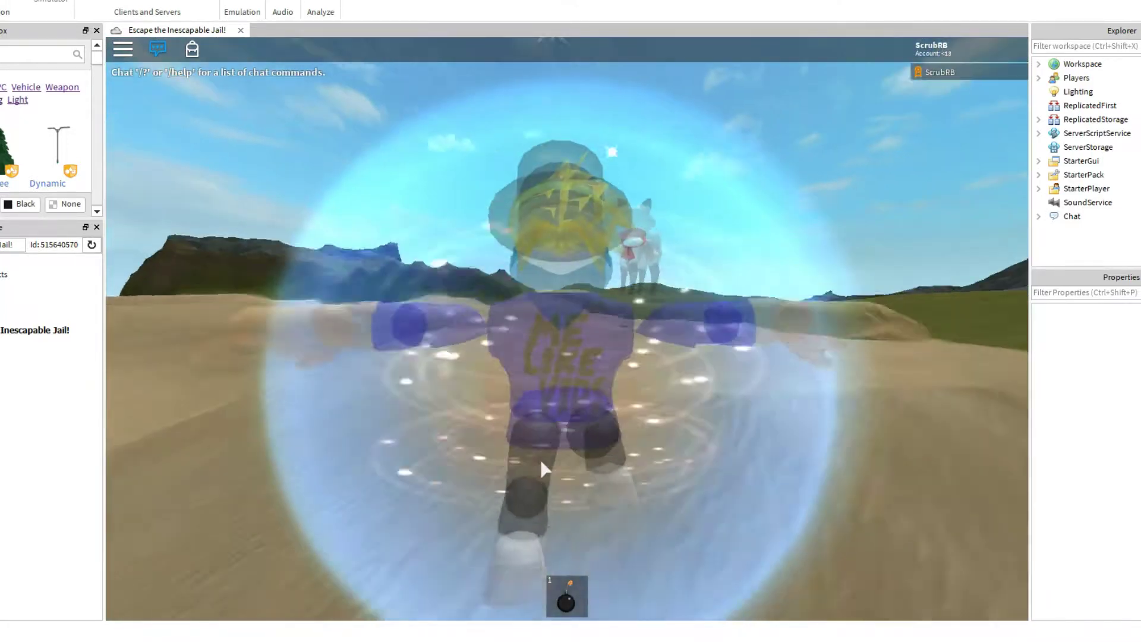
key("w")
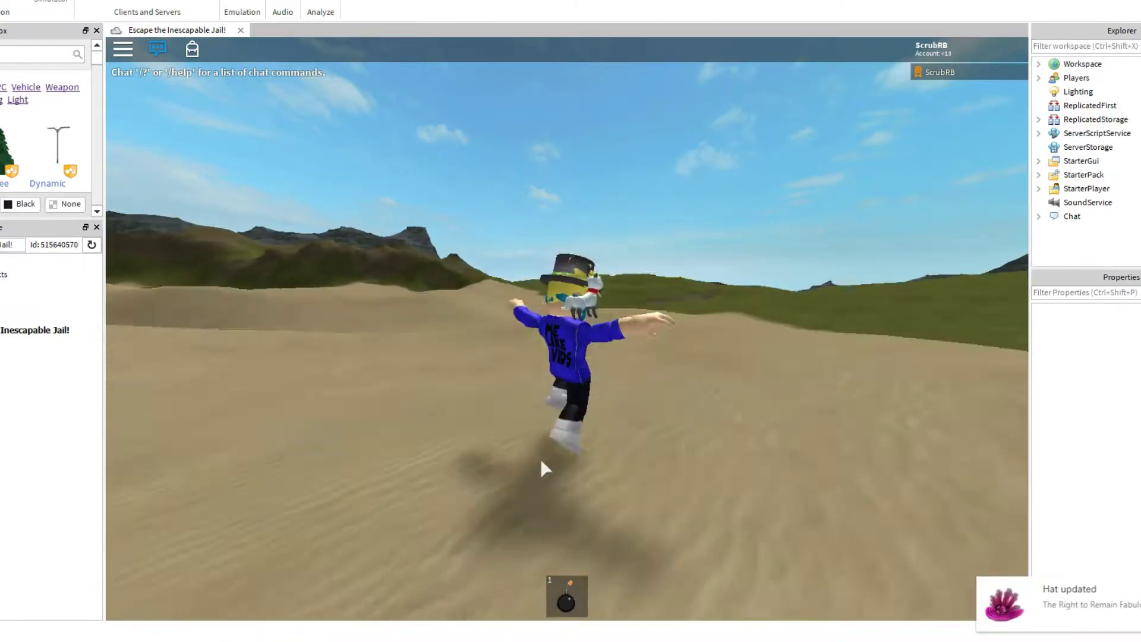
key("space")
key("w")
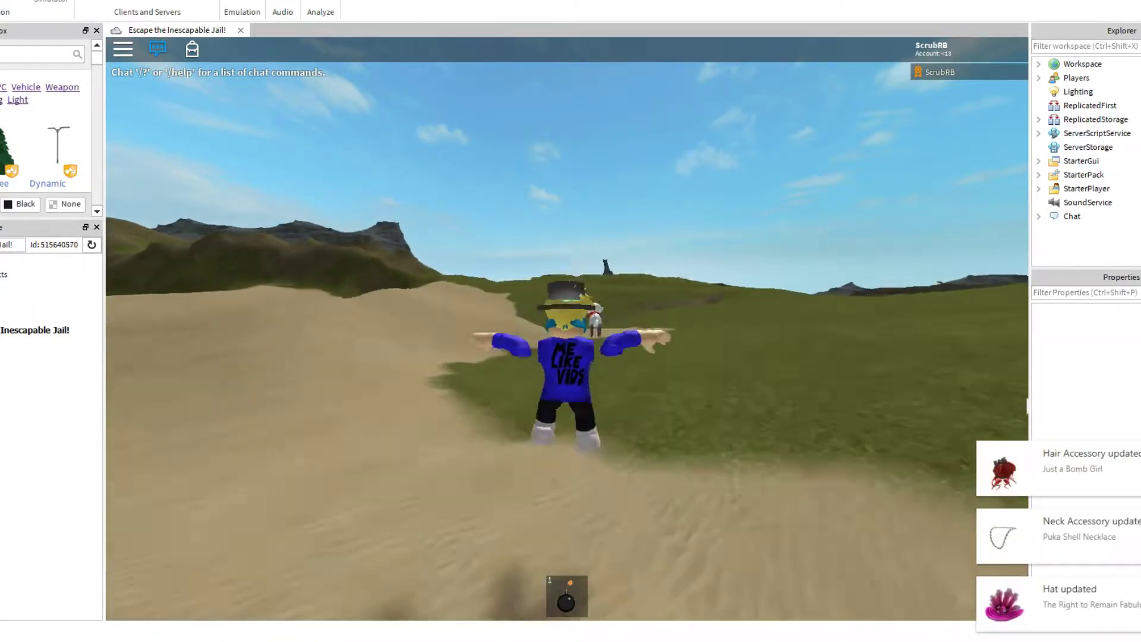
key("space")
key("space")
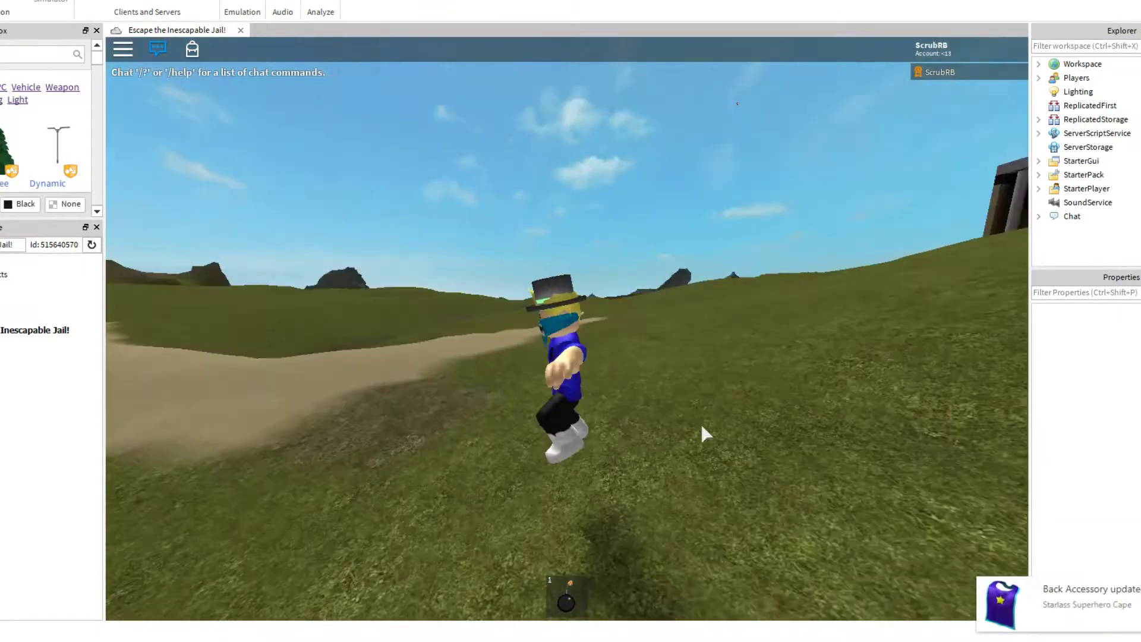
Turn the avatar to face the camera and jump repeatedly to inspect the "S" logo on the shirt's front
key("s")
key("s")
key("space")
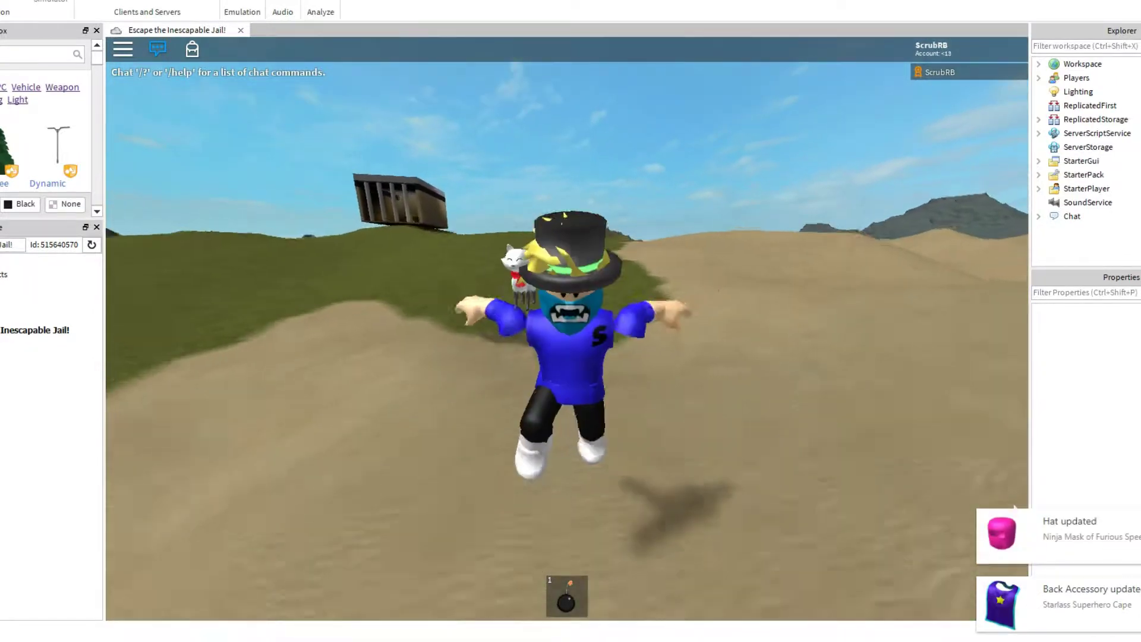
key("space")
key("space")
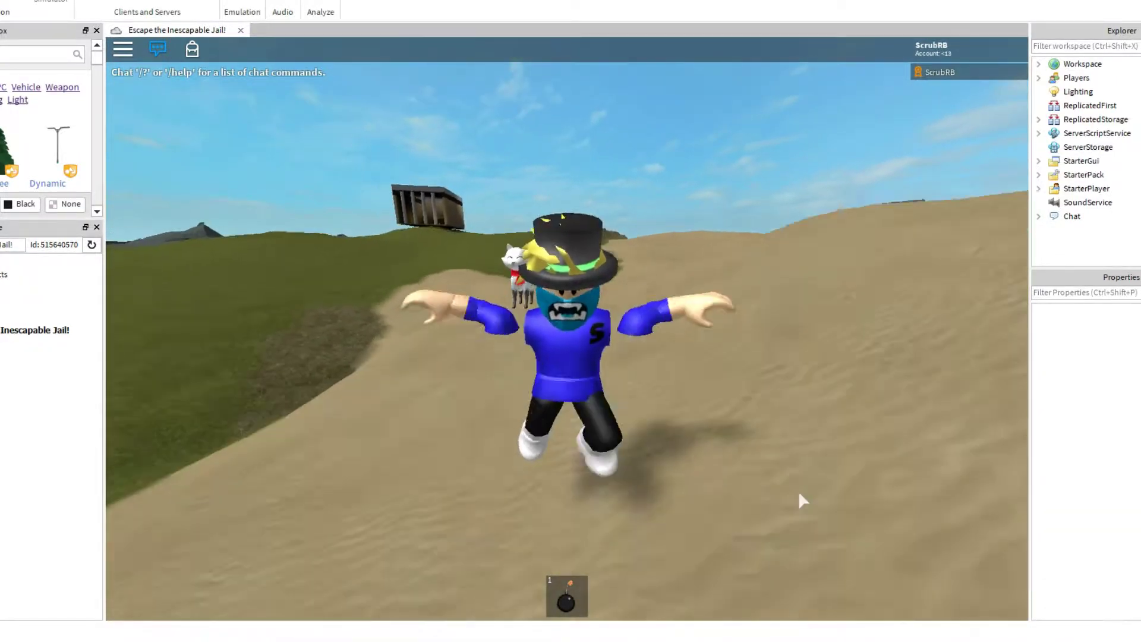
Run the avatar over the hills and sand, examining the worn shirt from behind at close and far camera distances
right_click(754, 465)
key("w")
key("w")
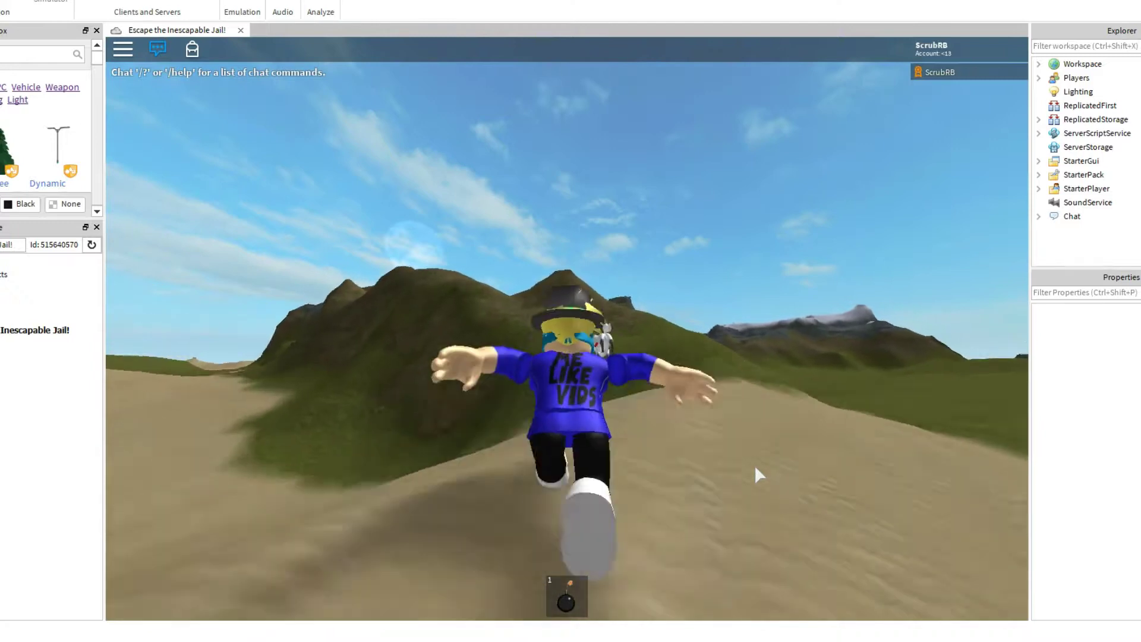
key("w")
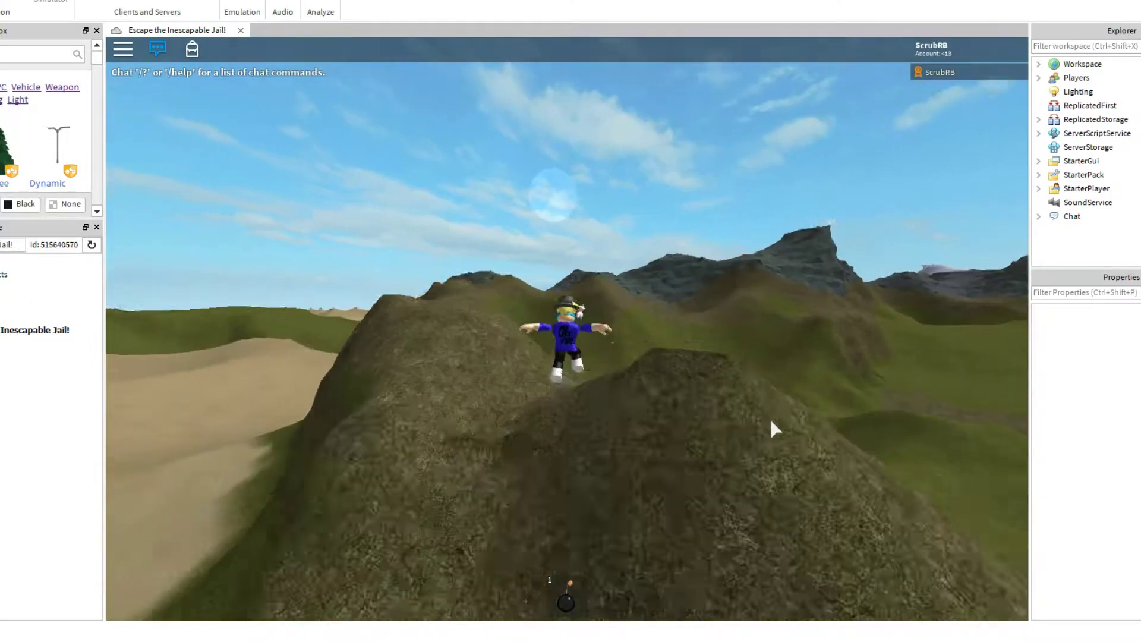
scroll(771, 421, "up", 6)
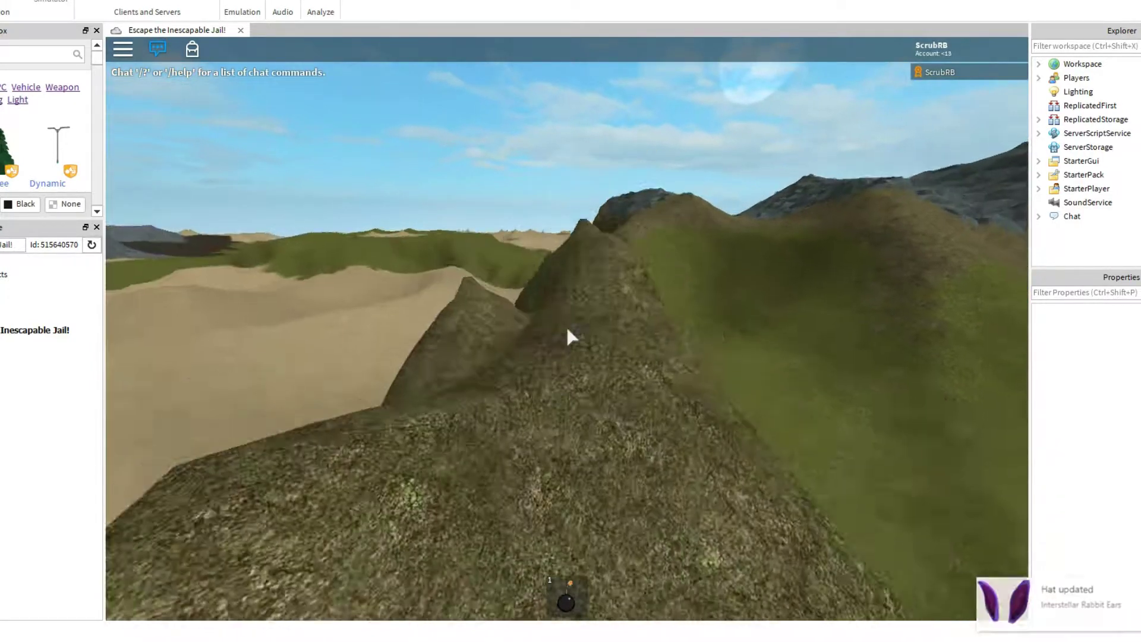
scroll(567, 331, "down", 5)
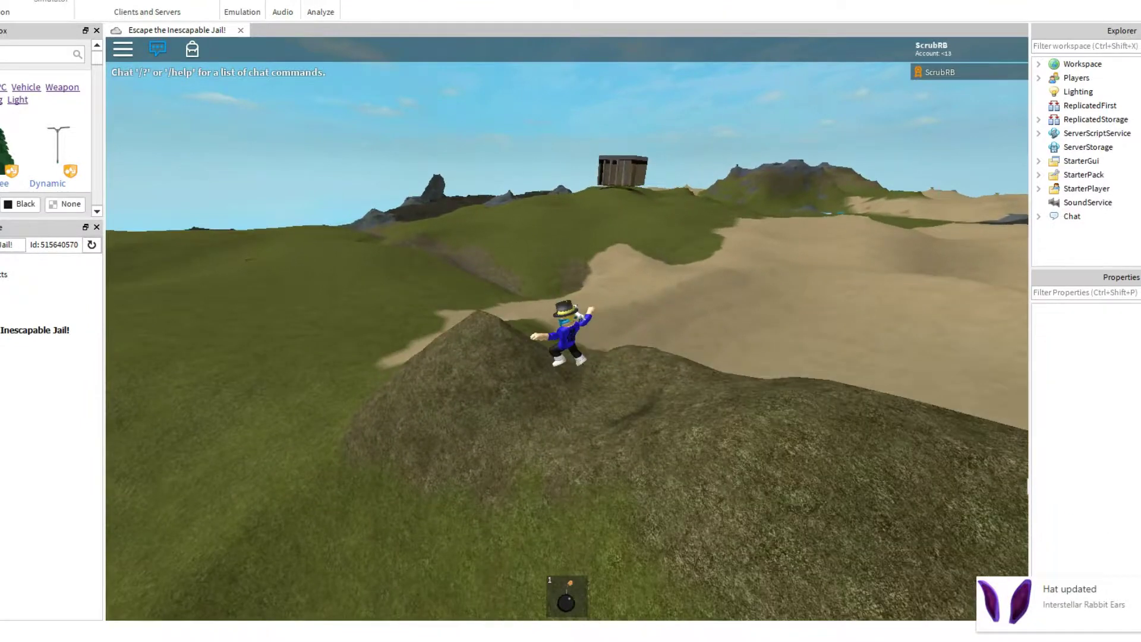
key("w")
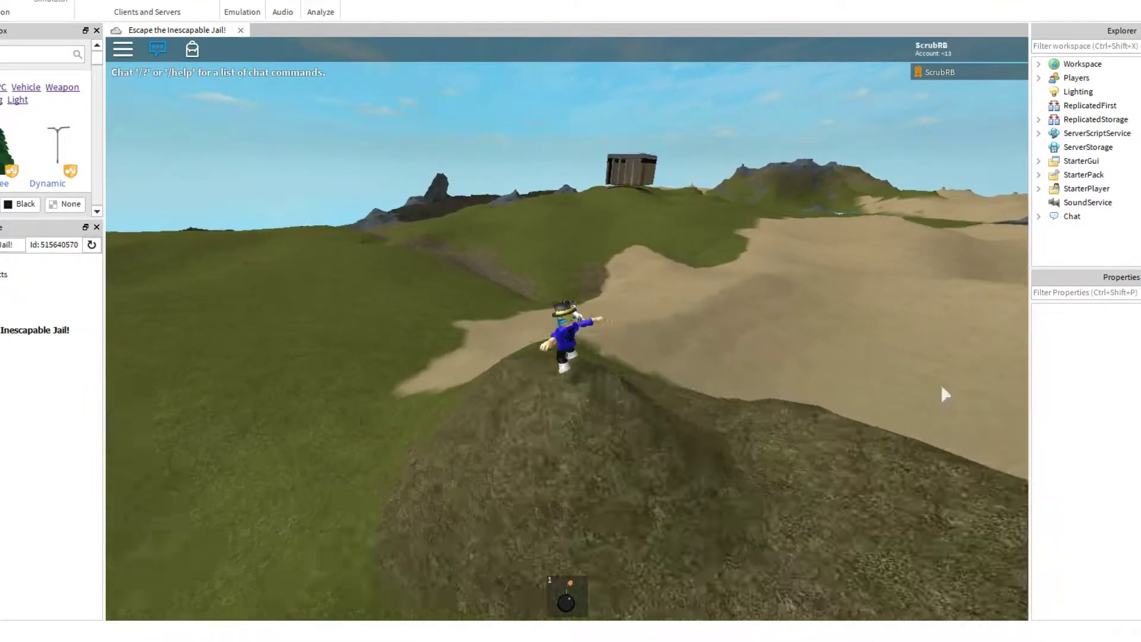
scroll(783, 349, "up", 6)
scroll(567, 329, "down", 5)
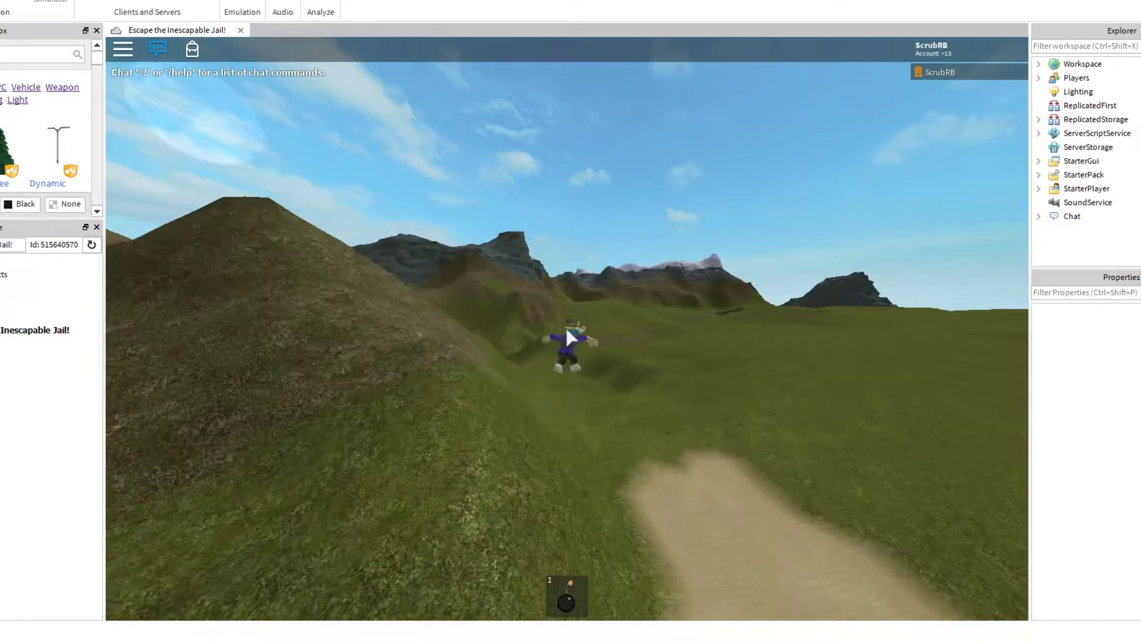
scroll(660, 348, "down", 7)
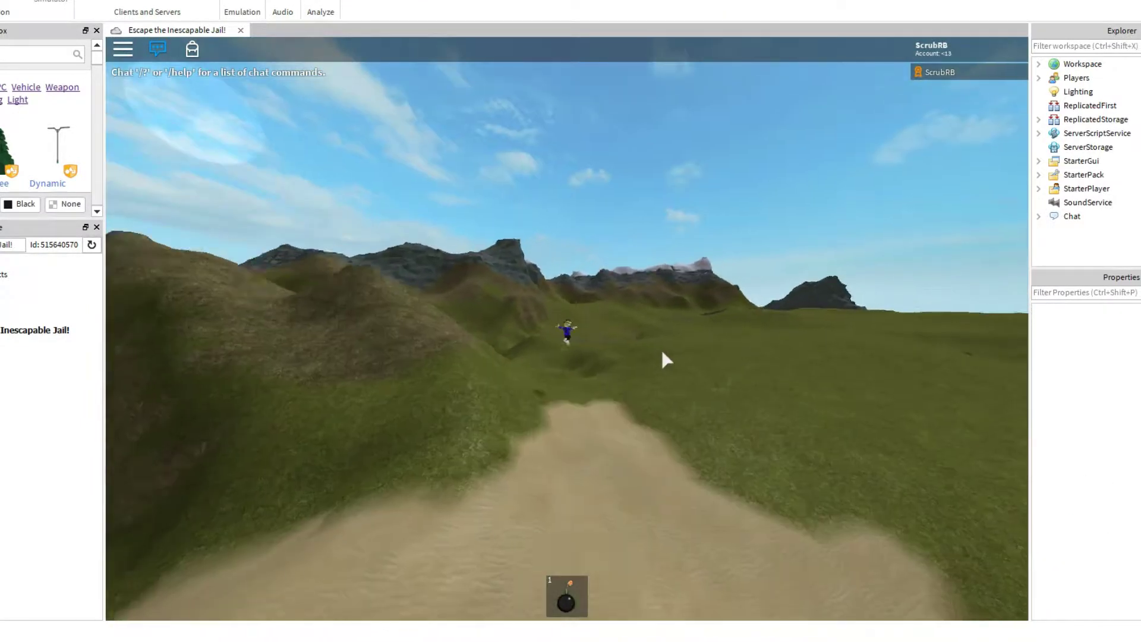
mouse_move(658, 346)
left_mouse_down()
mouse_move(647, 373)
mouse_move(649, 355)
left_mouse_up()
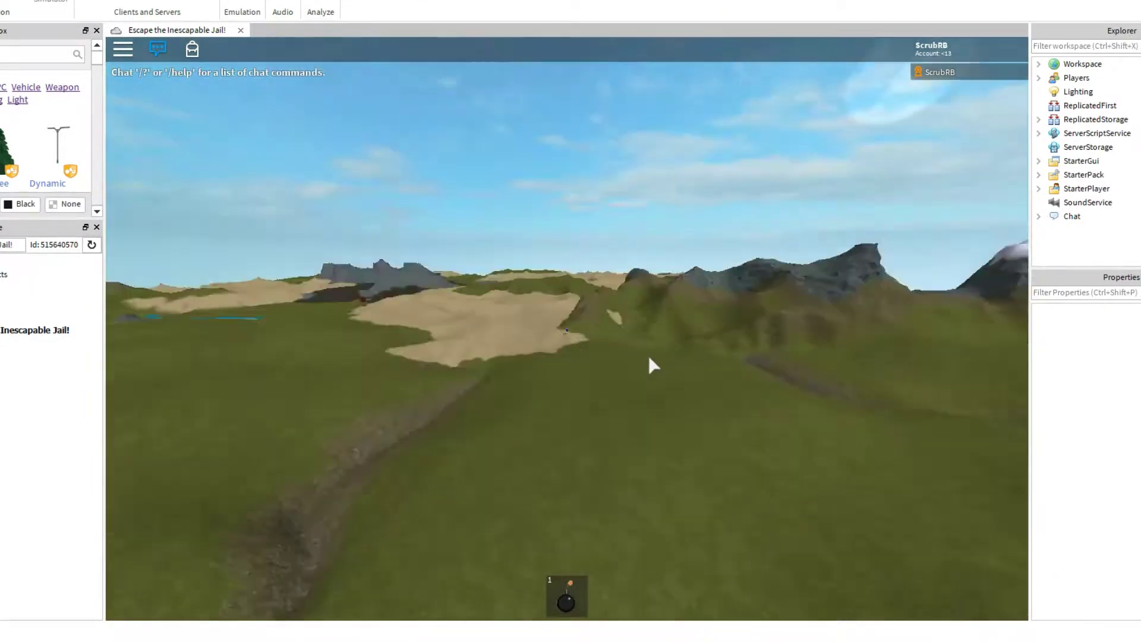
scroll(653, 365, "up", 8)
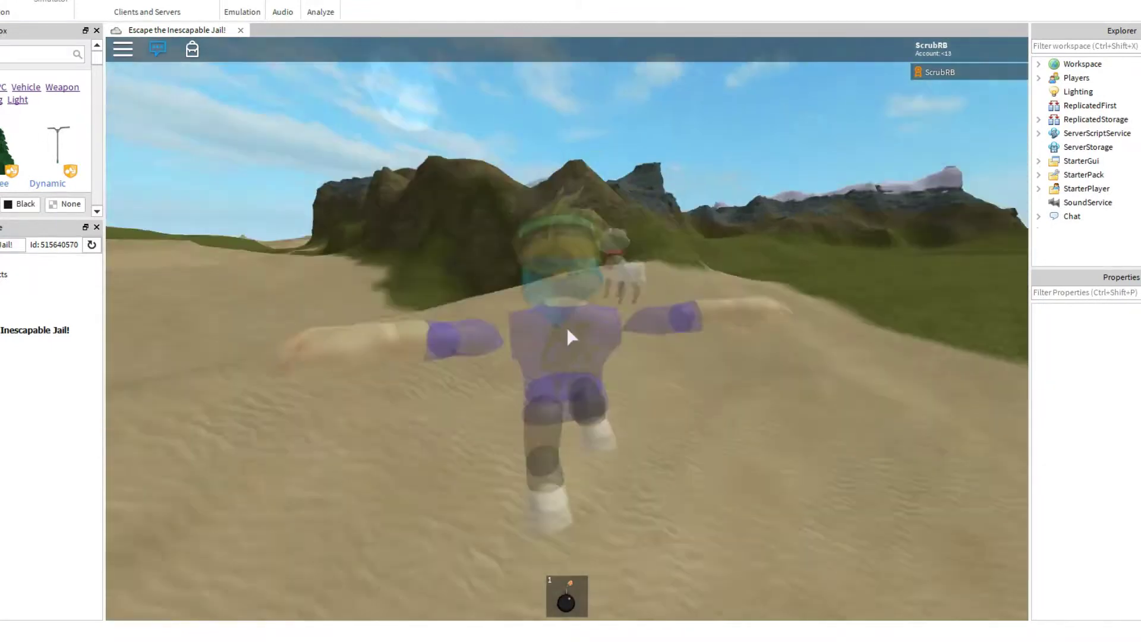
scroll(566, 327, "down", 5)
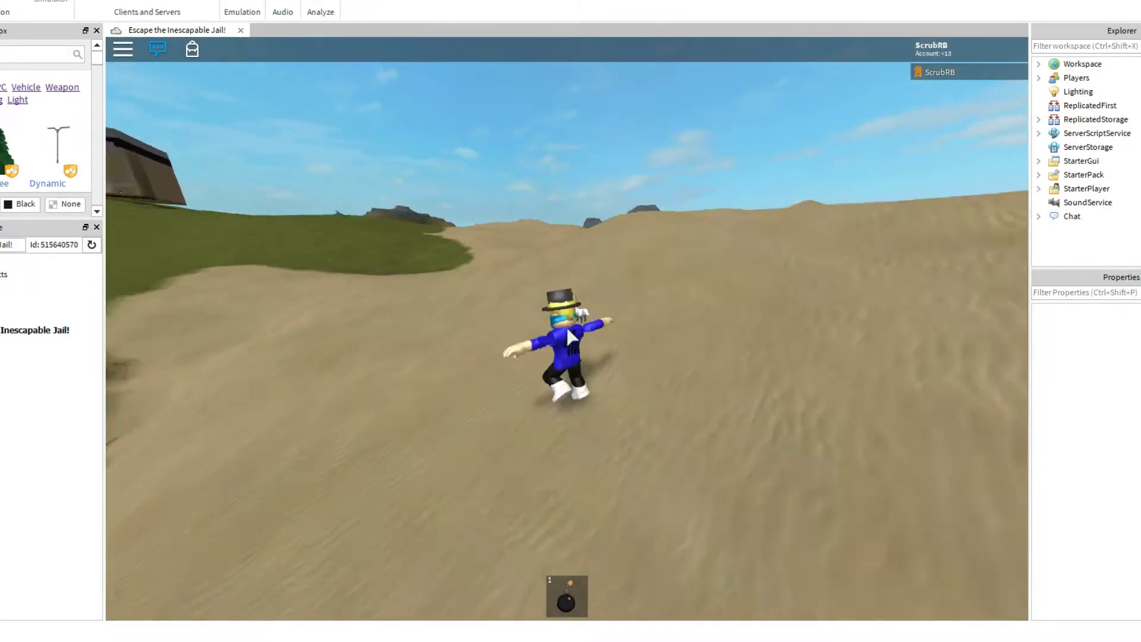